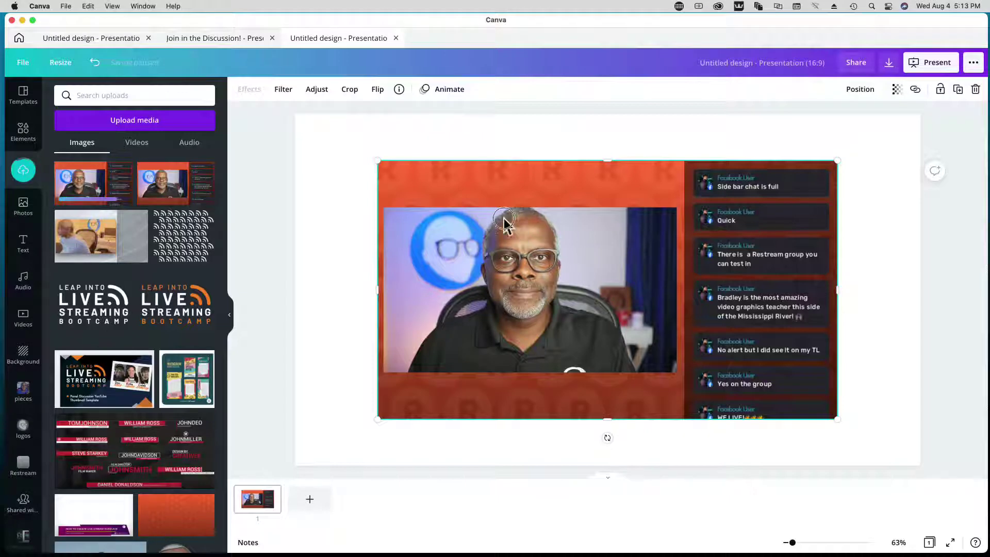
# Step: Move the livestream screenshot to the page's upper-left corner, enlarge it to fill the whole page, and lock it in place
pyautogui.moveTo(495, 211); pyautogui.dragTo(448, 190)
pyautogui.moveTo(588, 302); pyautogui.dragTo(578, 295)
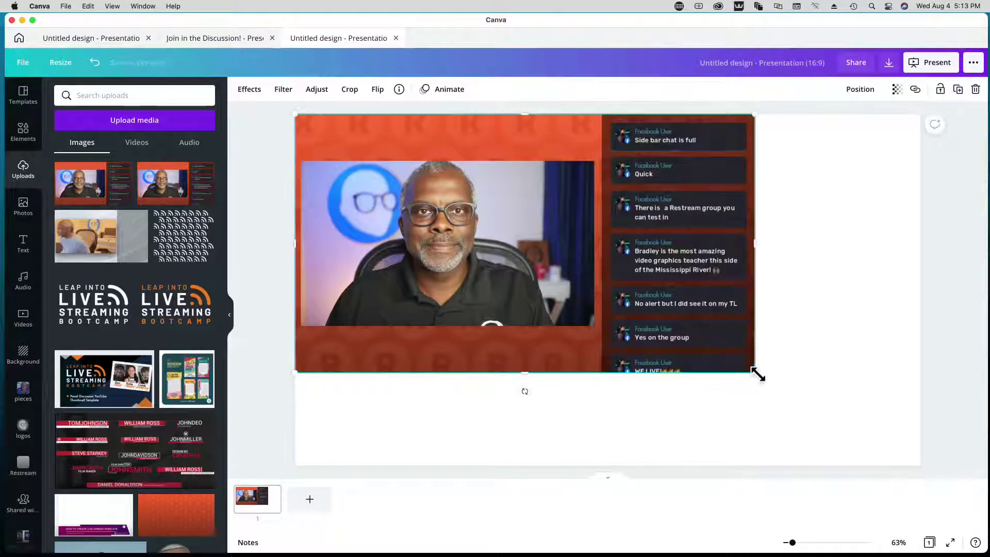
pyautogui.moveTo(758, 374); pyautogui.dragTo(922, 461)
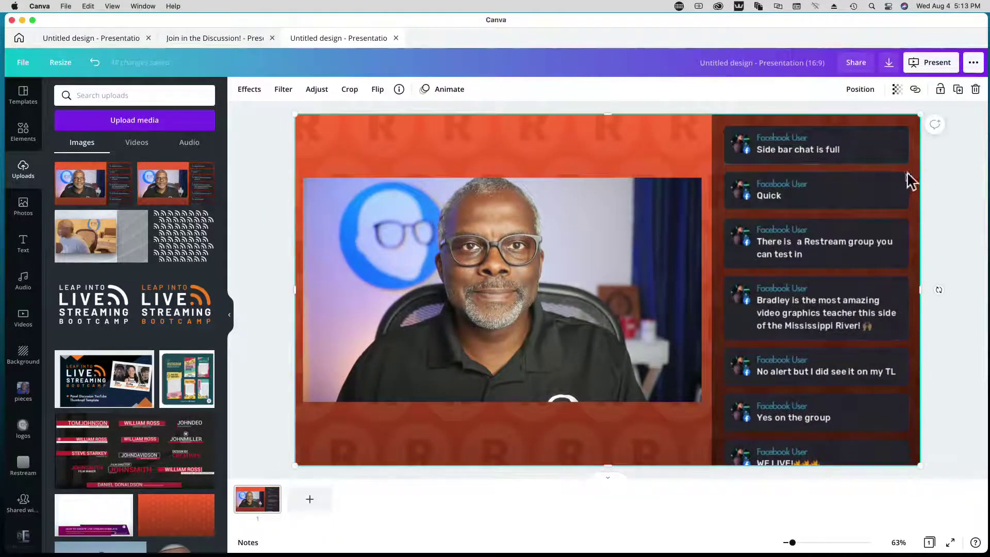
pyautogui.click(940, 90)
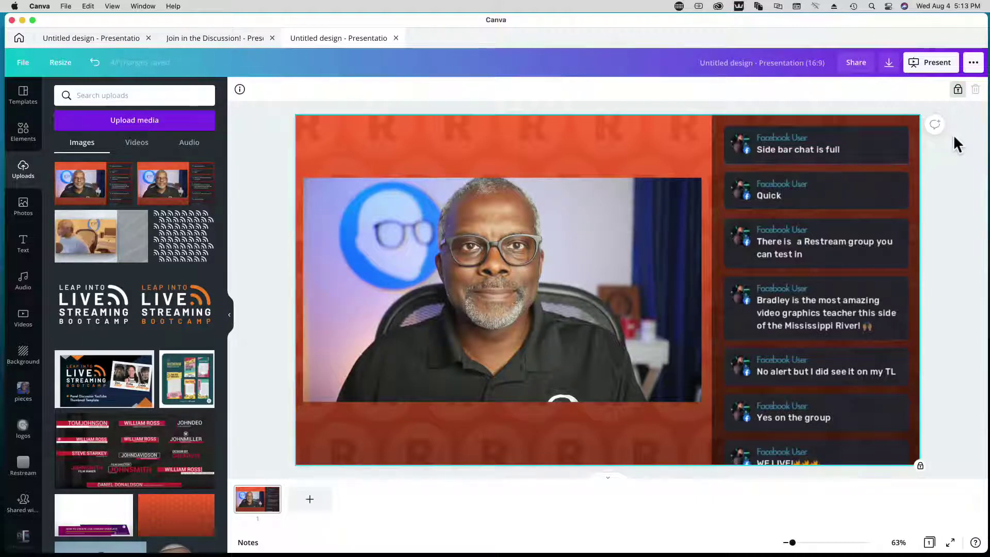
# Step: Add the Rectangular Speech Bubble Shape to the page and place it over the chat column of the screenshot
pyautogui.click(24, 132)
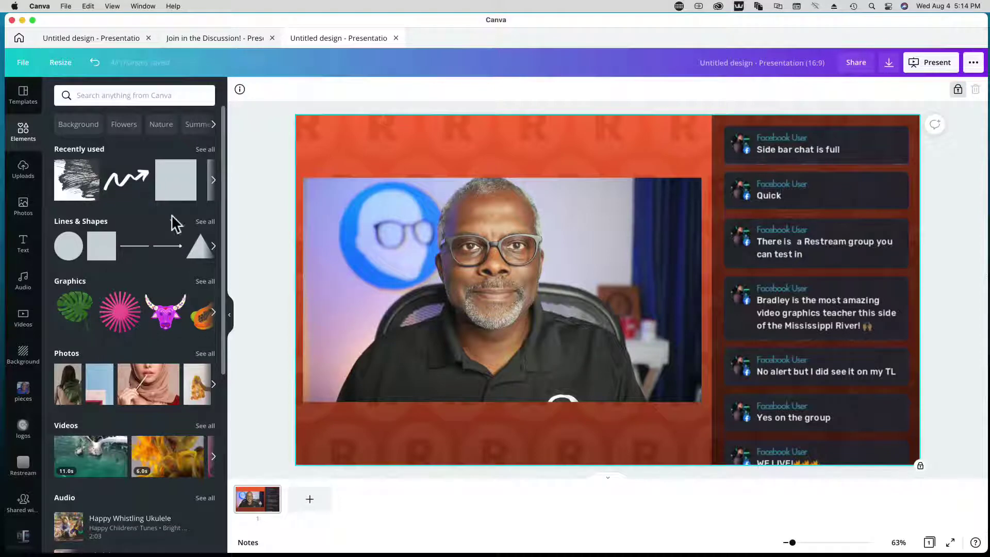
pyautogui.click(213, 181)
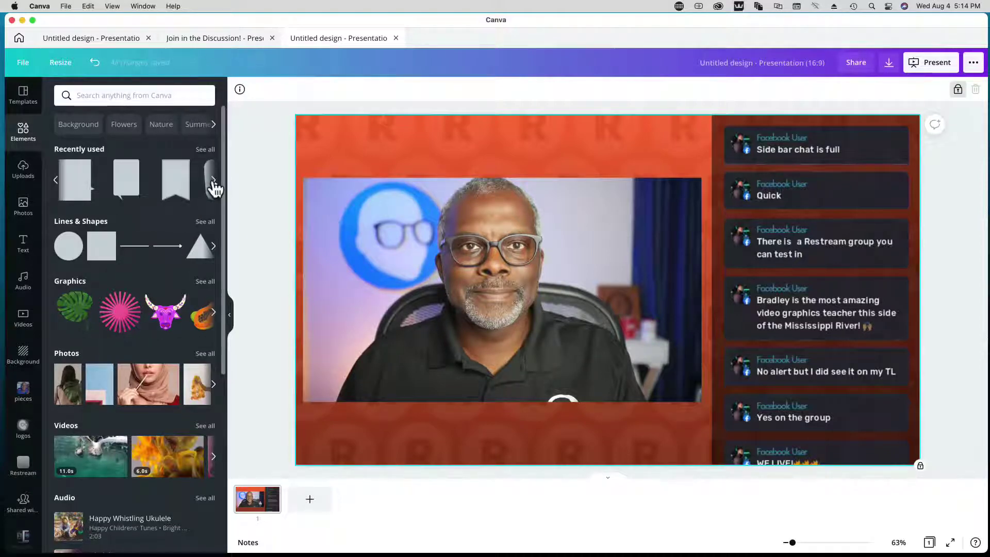
pyautogui.click(91, 170)
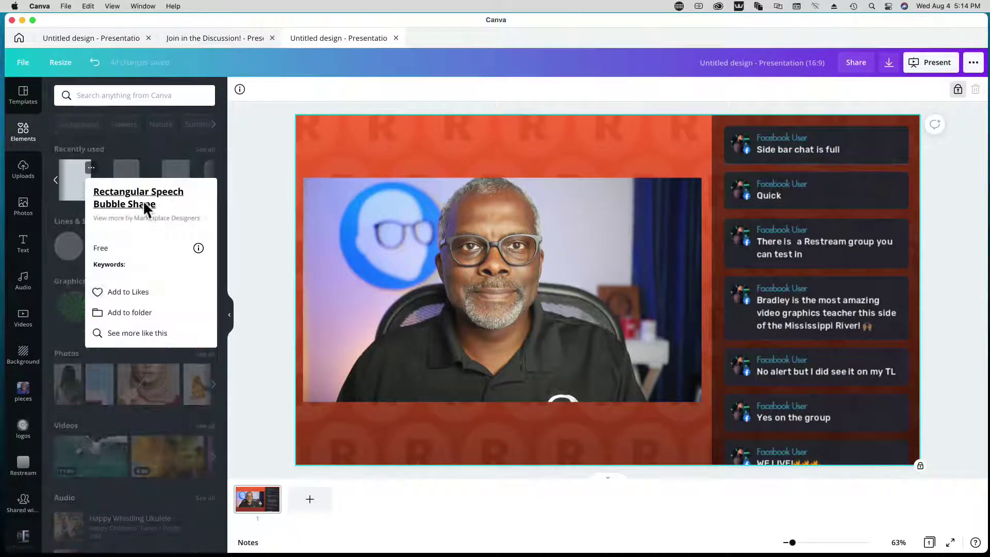
pyautogui.click(72, 181)
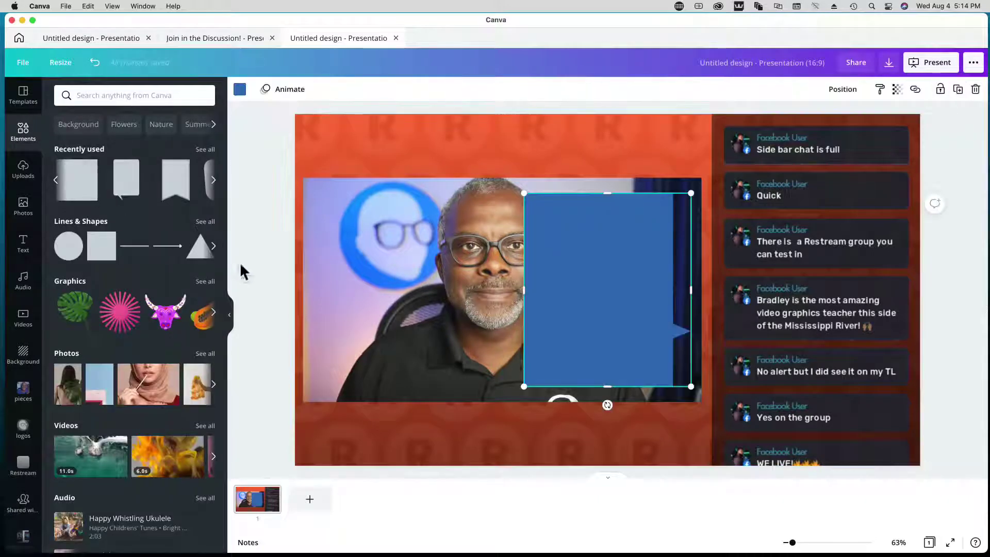
pyautogui.moveTo(578, 310); pyautogui.dragTo(771, 246)
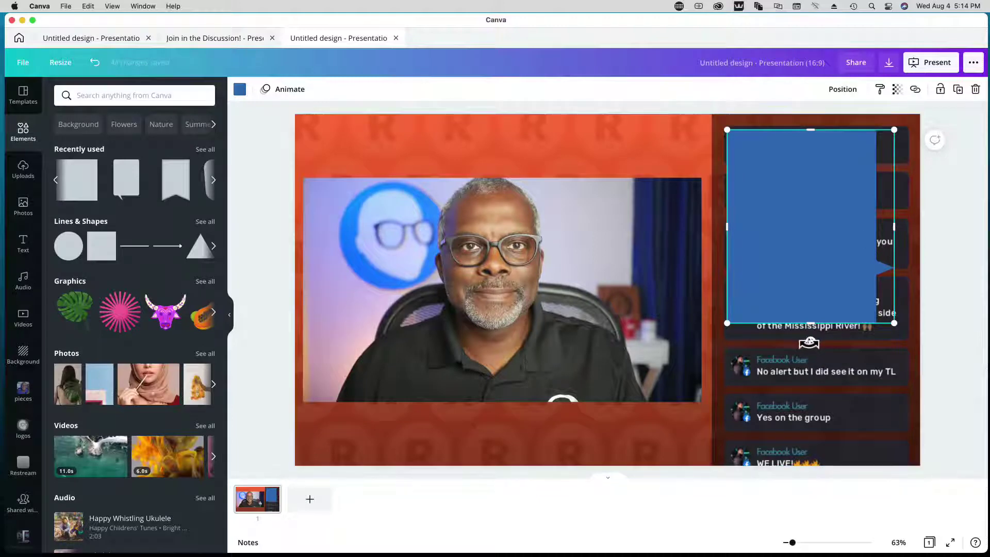
# Step: Rotate the speech bubble 180 degrees so its tail faces the video, and stretch it to cover the chat messages
pyautogui.moveTo(809, 342); pyautogui.dragTo(813, 144)
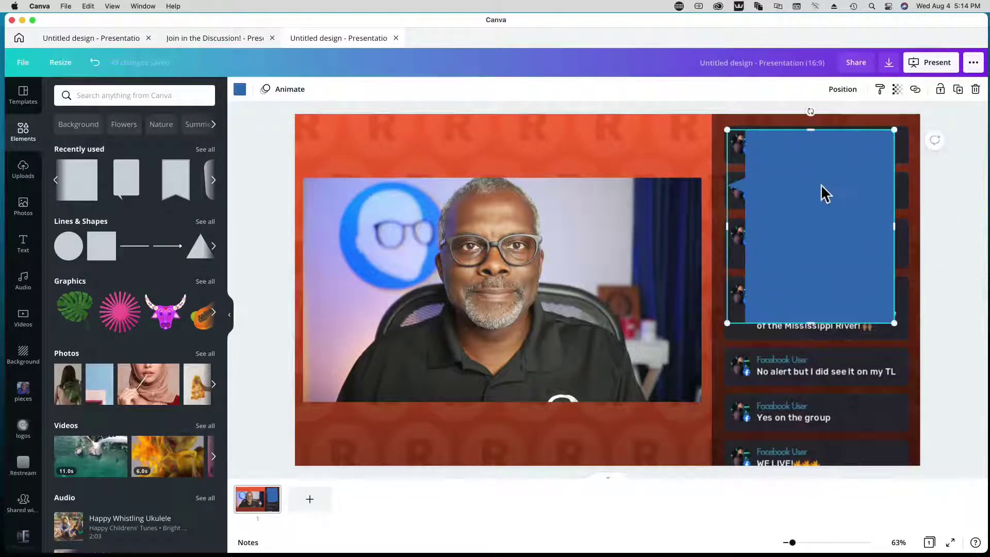
pyautogui.moveTo(821, 185); pyautogui.dragTo(804, 186)
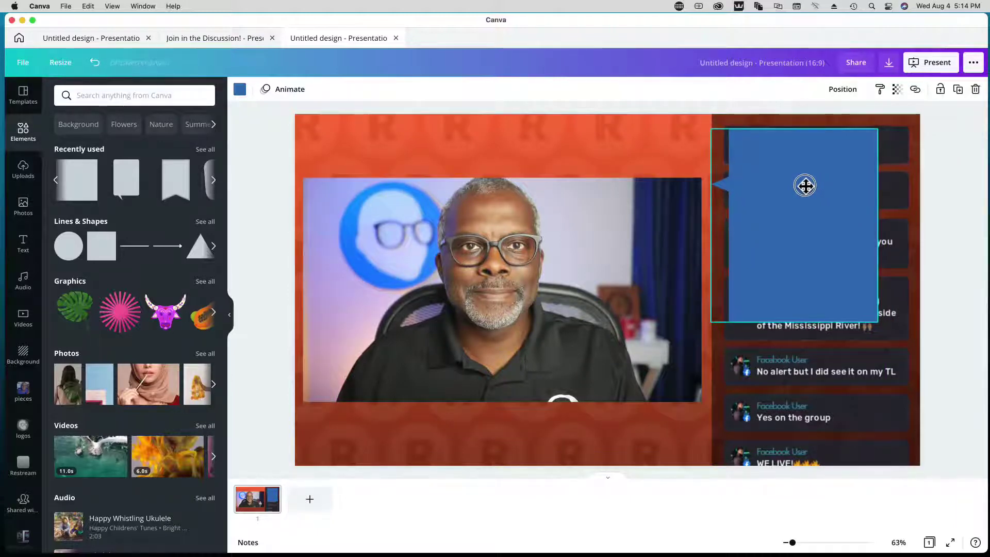
pyautogui.moveTo(794, 322); pyautogui.dragTo(802, 457)
pyautogui.moveTo(878, 292); pyautogui.dragTo(903, 291)
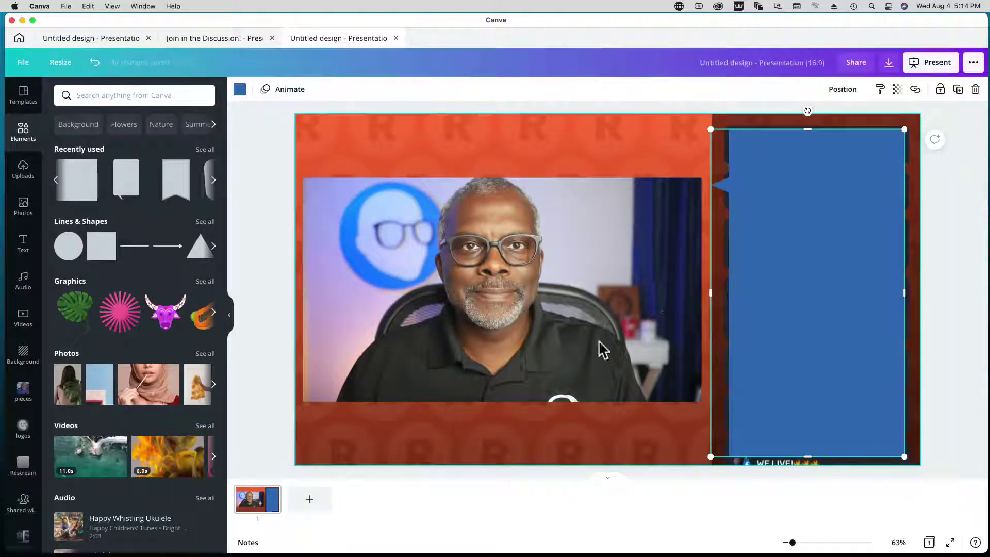
# Step: Add a square shape and stretch it into a rectangle covering the webcam video area of the screenshot
pyautogui.click(98, 253)
pyautogui.moveTo(607, 281); pyautogui.dragTo(401, 259)
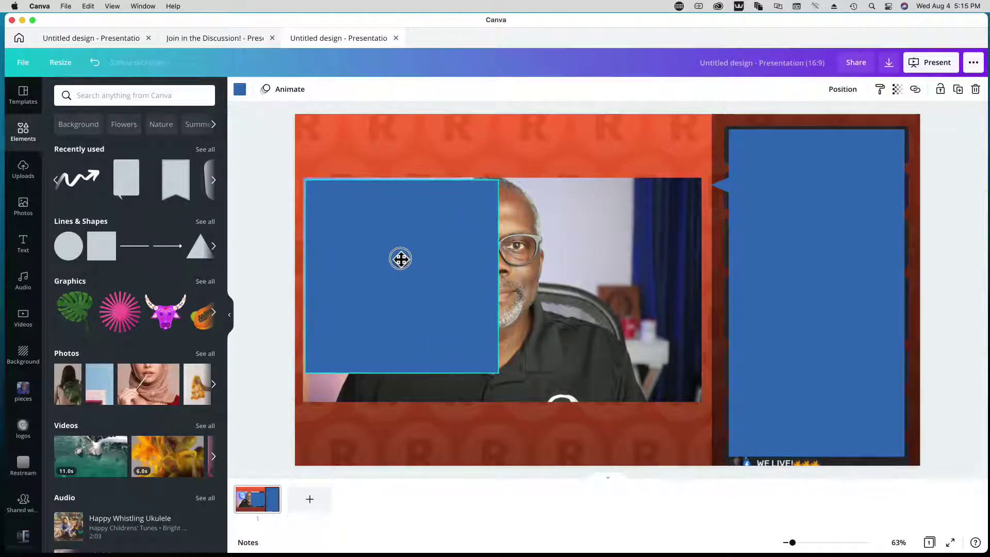
pyautogui.moveTo(498, 279); pyautogui.dragTo(698, 287)
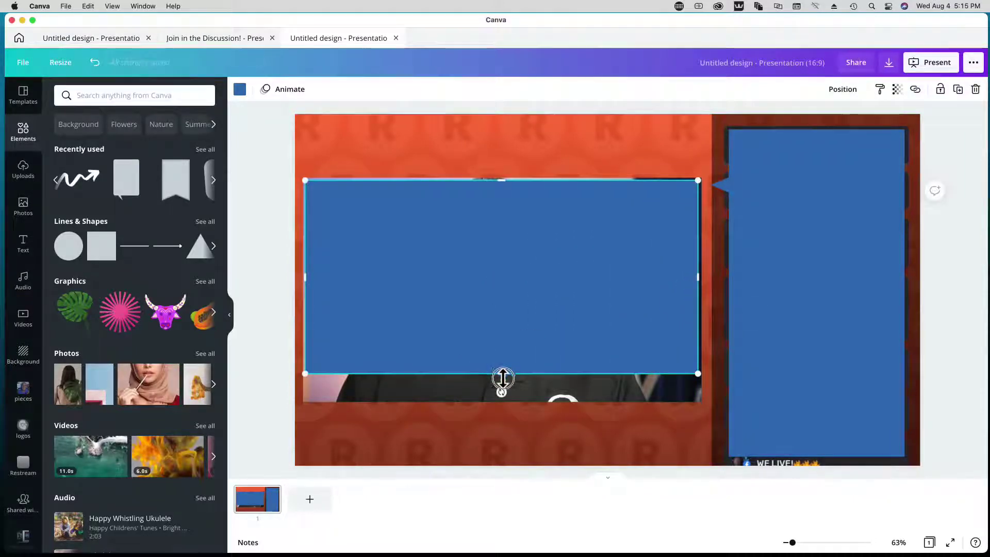
pyautogui.moveTo(501, 378); pyautogui.dragTo(504, 400)
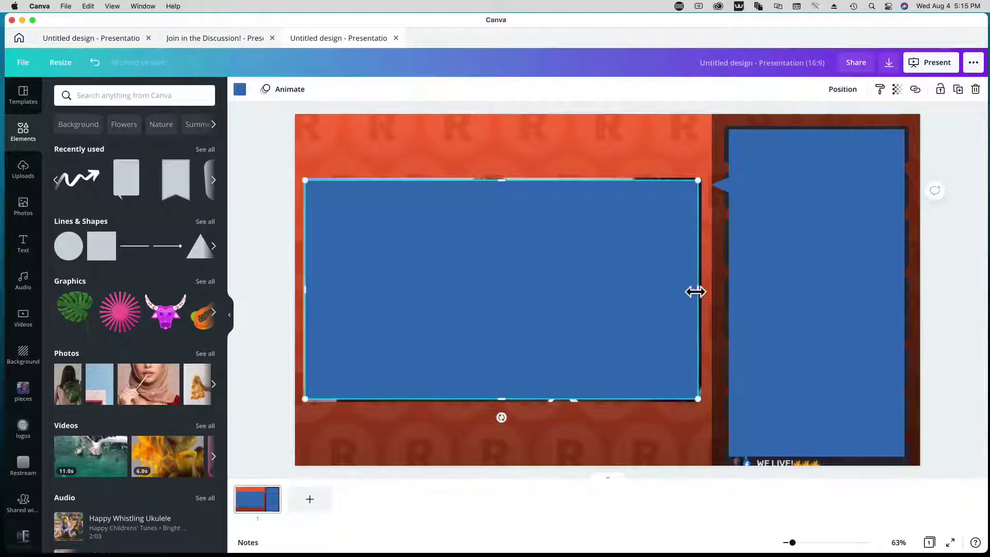
pyautogui.moveTo(698, 289); pyautogui.dragTo(699, 290)
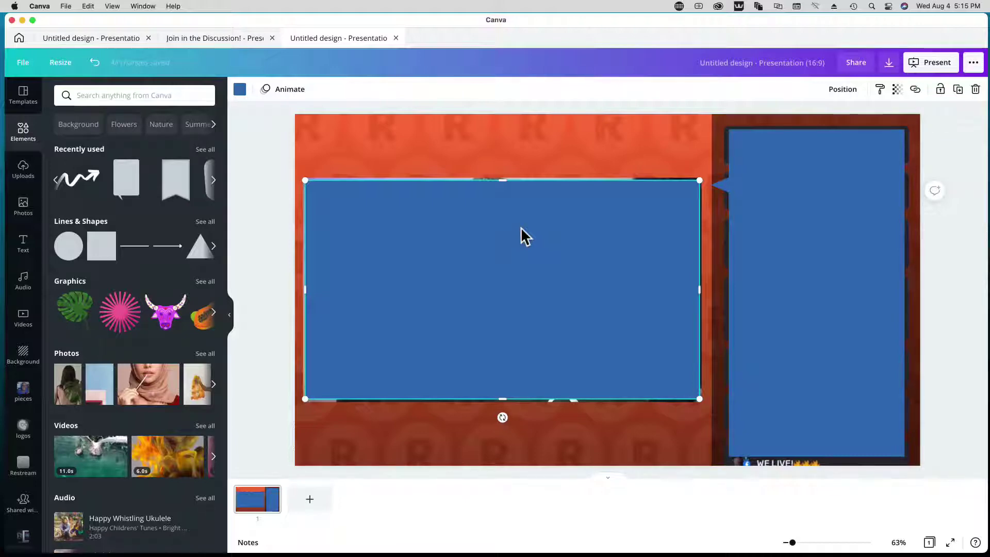
# Step: Replace the reference screenshot with the red R-patterned background from the Restream folder, scaled to fill the page
pyautogui.click(599, 137)
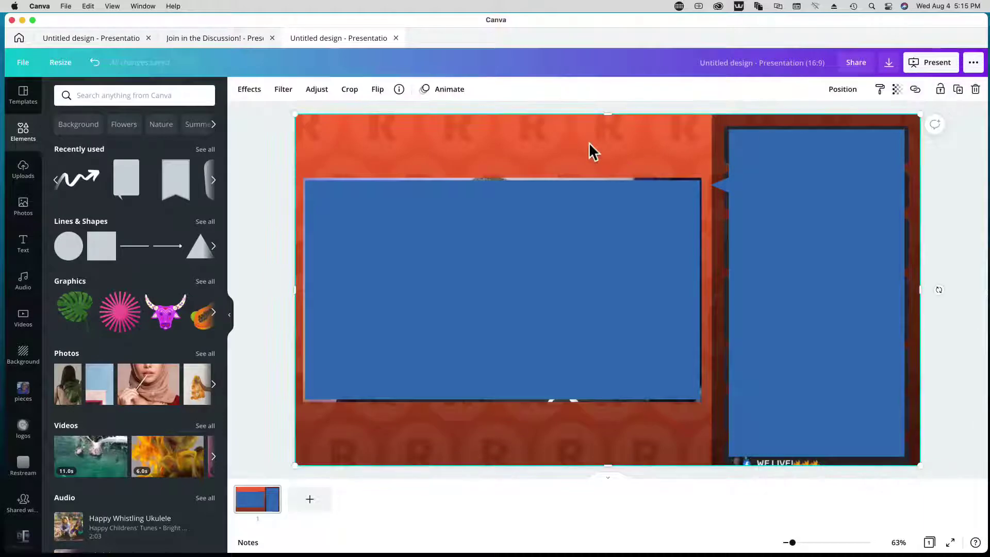
pyautogui.press('Delete')
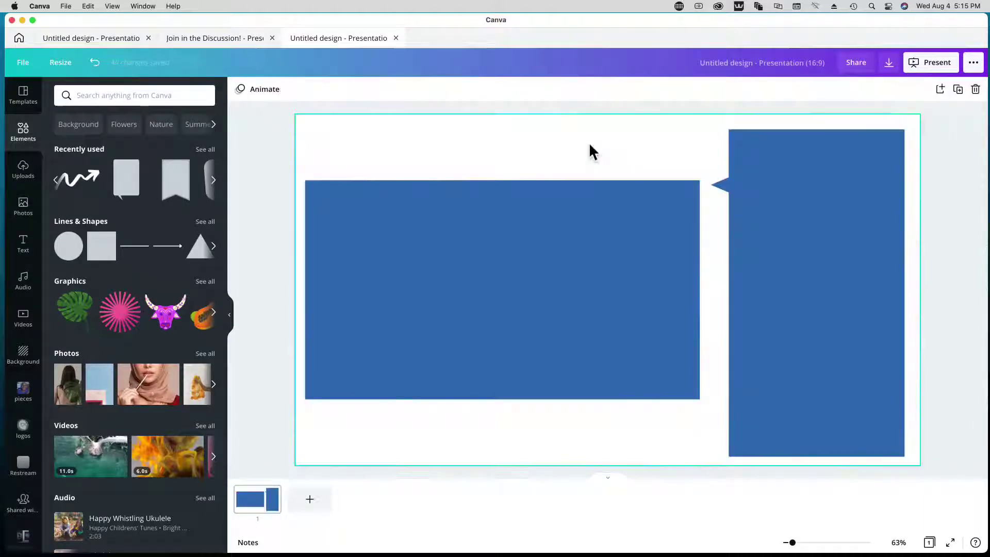
pyautogui.click(22, 471)
pyautogui.click(93, 410)
pyautogui.moveTo(537, 270); pyautogui.dragTo(450, 218)
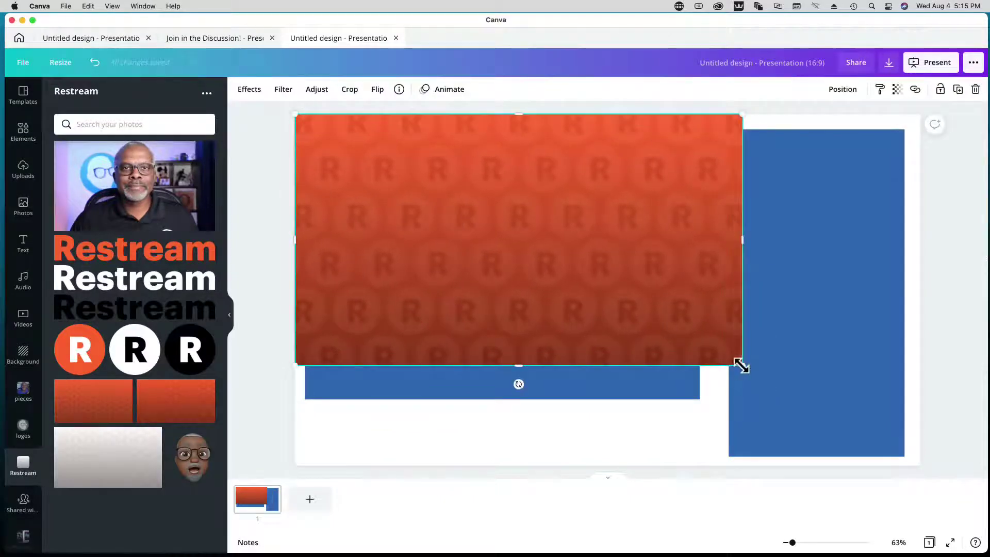
pyautogui.moveTo(741, 365); pyautogui.dragTo(919, 466)
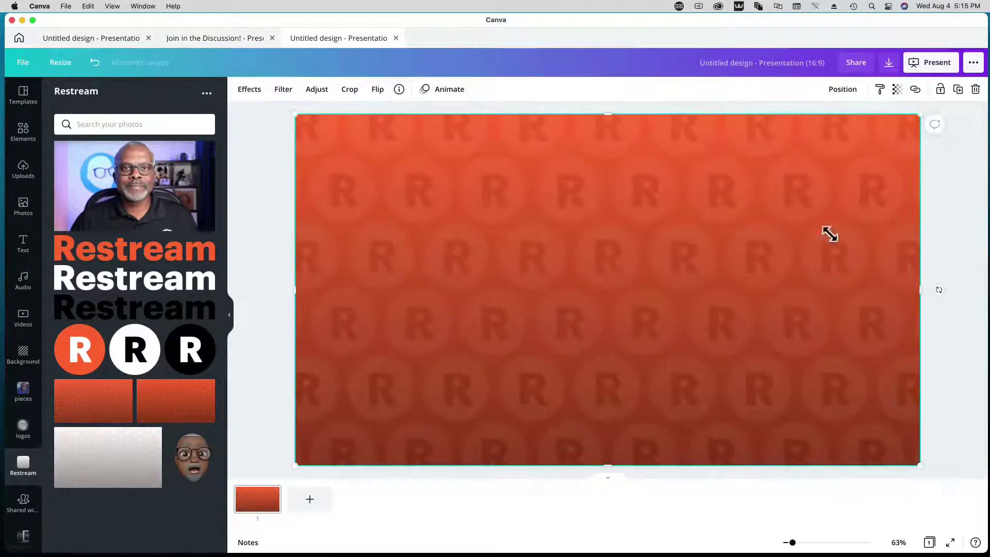
# Step: Send the red patterned background backward behind both blue shapes
pyautogui.click(842, 90)
pyautogui.click(794, 124)
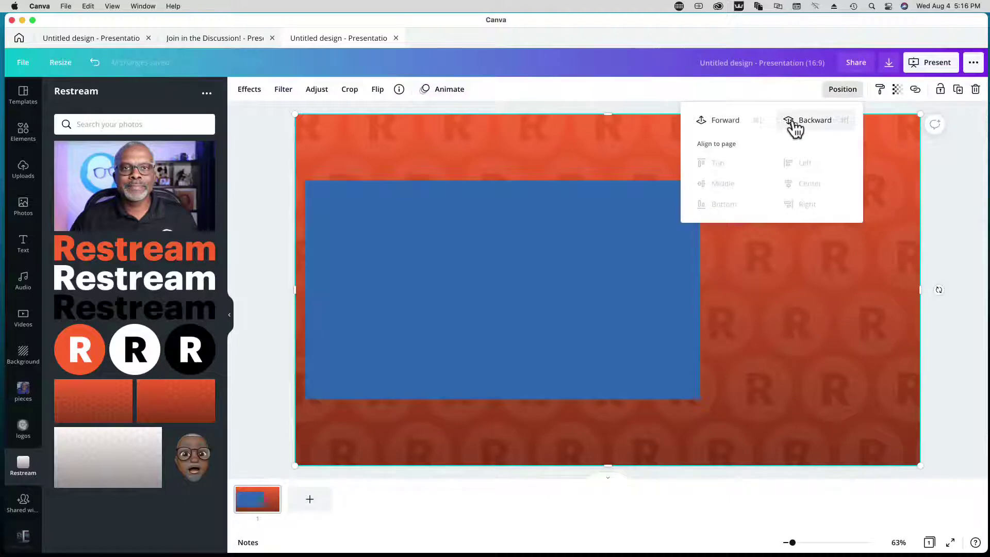
pyautogui.click(794, 123)
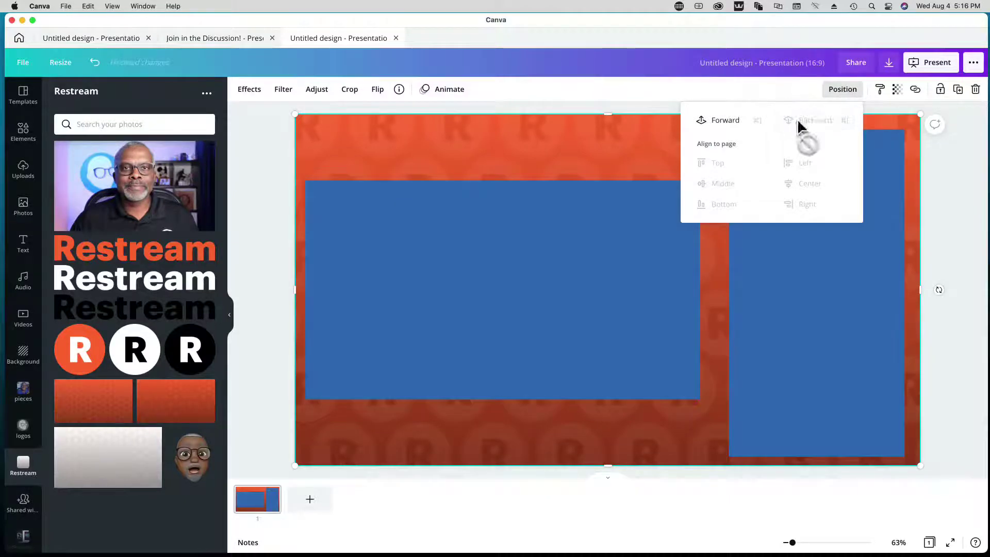
pyautogui.click(973, 227)
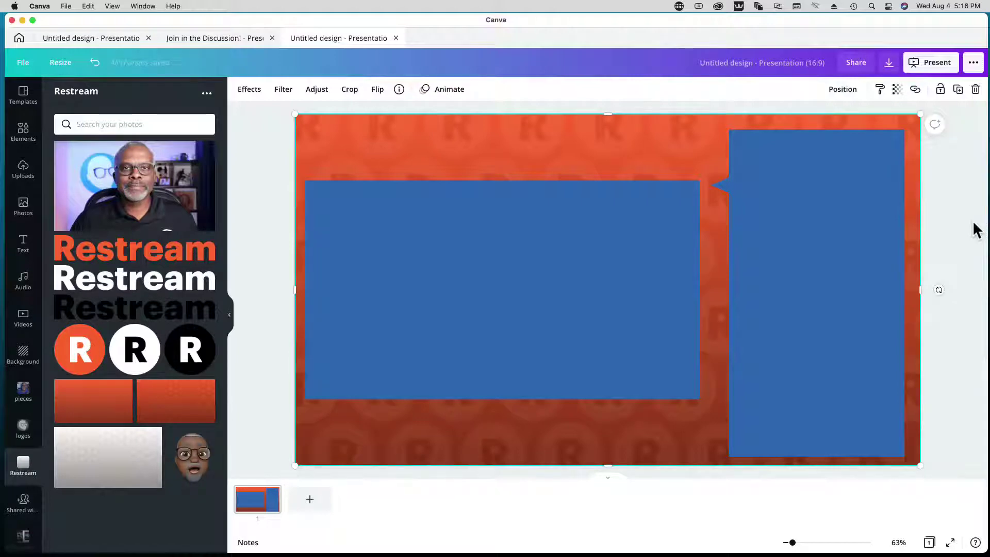
# Step: Add a heading reading "Join the Discussion!" and place it below the blue video rectangle
pyautogui.click(22, 247)
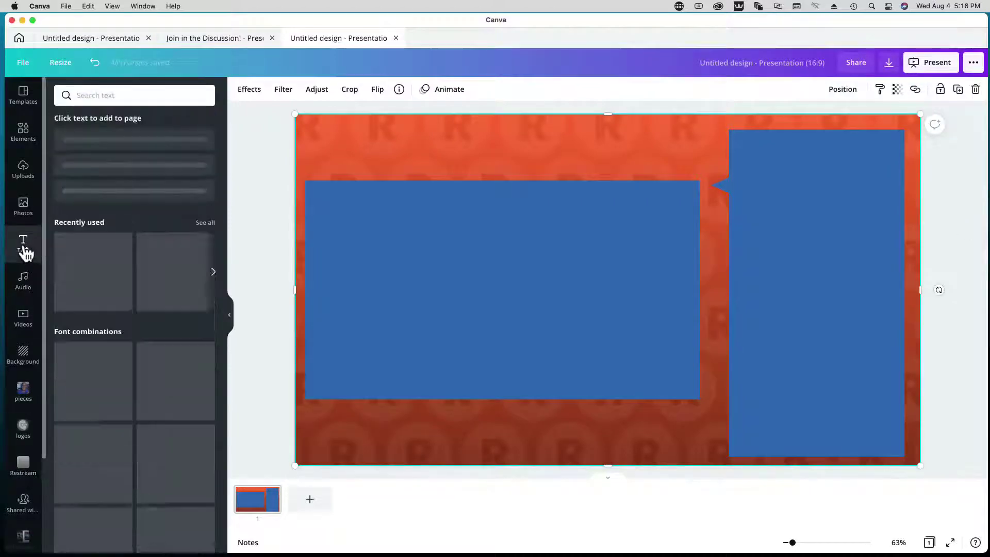
pyautogui.click(127, 149)
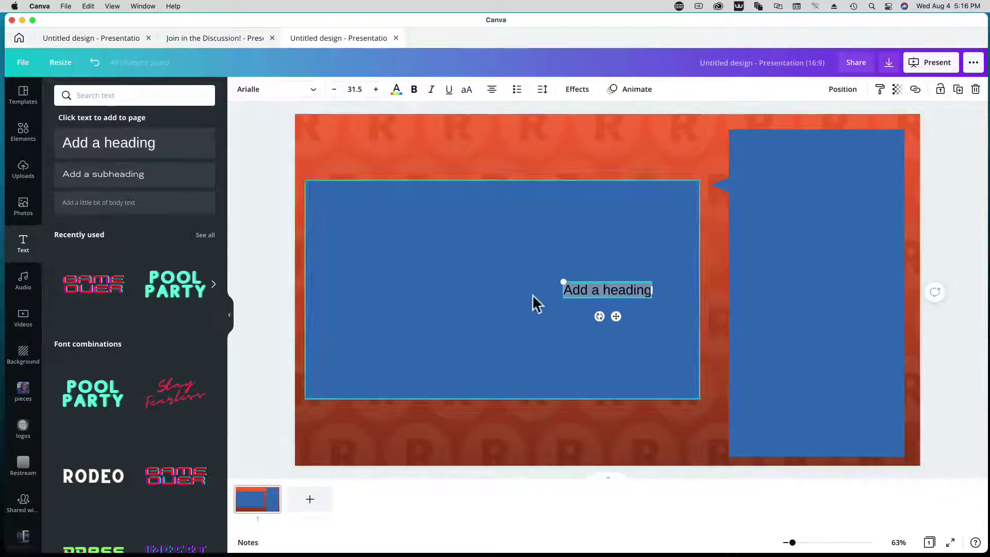
pyautogui.click(587, 290)
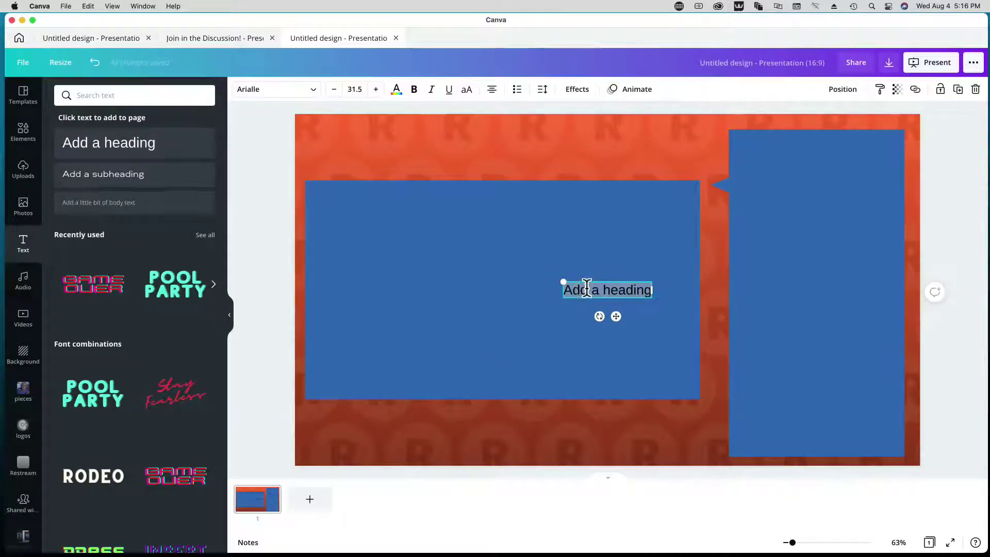
pyautogui.write('Join the Disco')
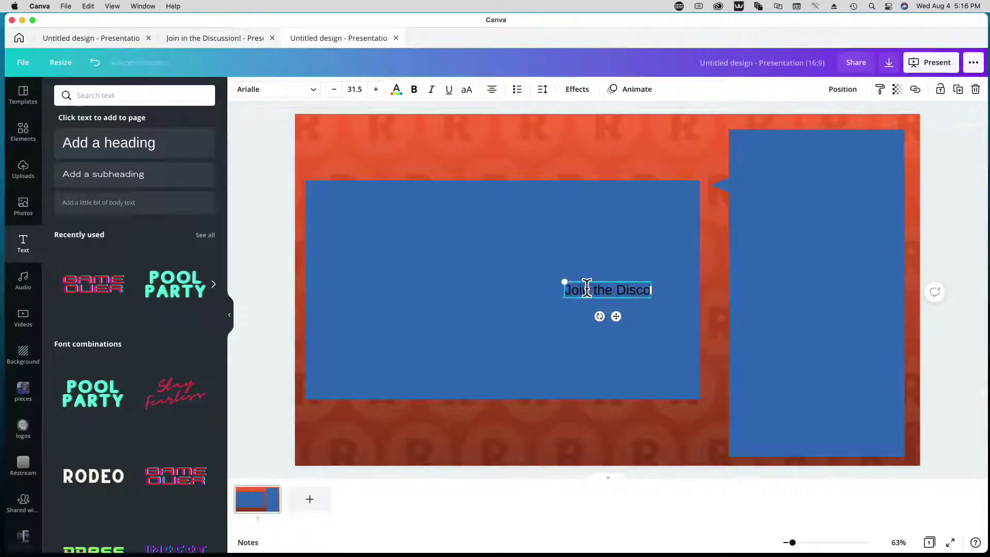
pyautogui.write('ussion!')
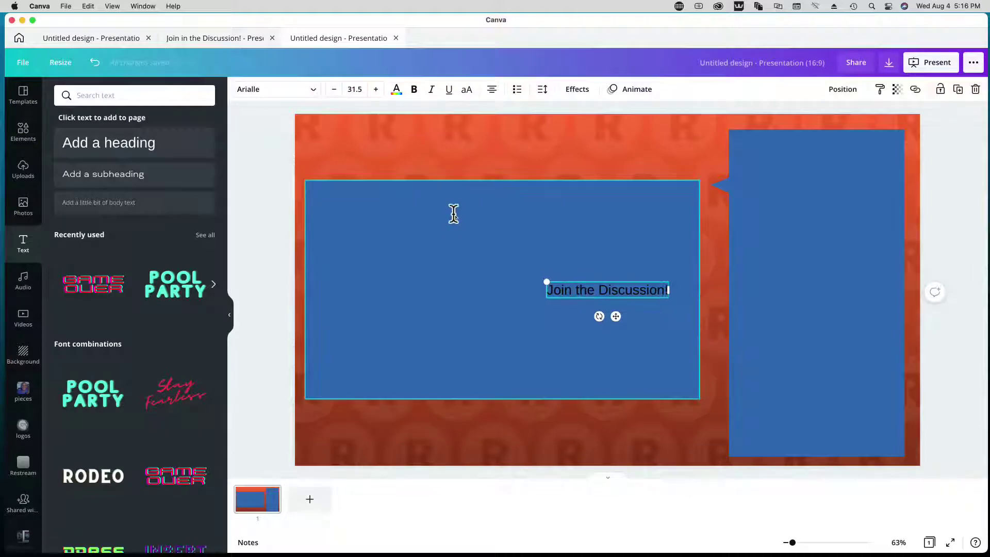
pyautogui.moveTo(593, 298); pyautogui.dragTo(485, 436)
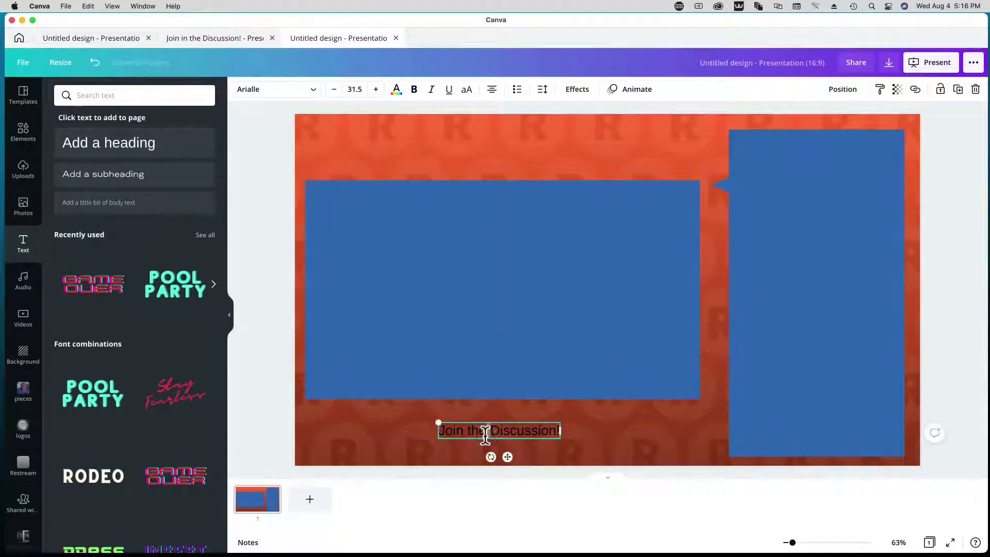
# Step: Set the "Join the Discussion!" heading to font size 65 and make it bold
pyautogui.tripleClick(480, 429)
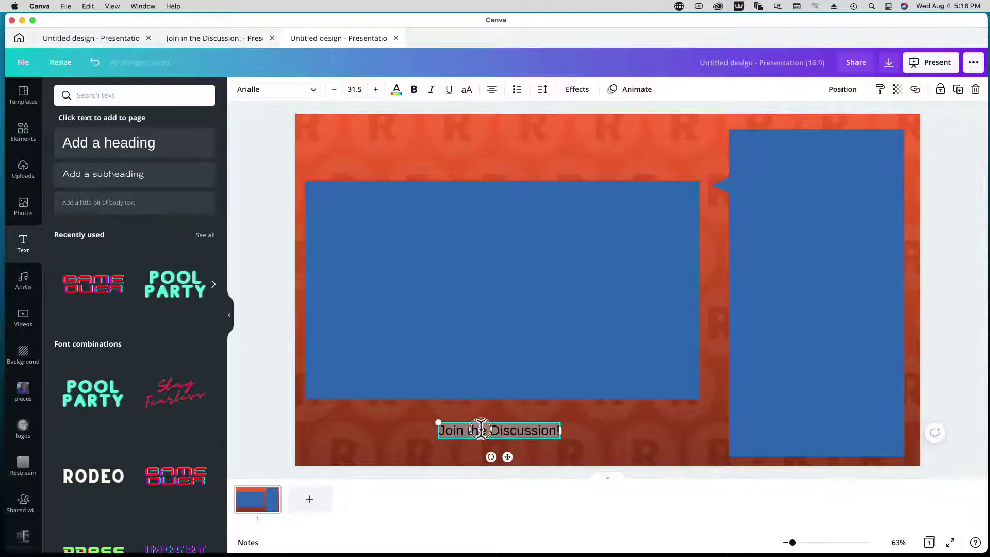
pyautogui.click(355, 90)
pyautogui.write('65')
pyautogui.press('Return')
pyautogui.click(414, 89)
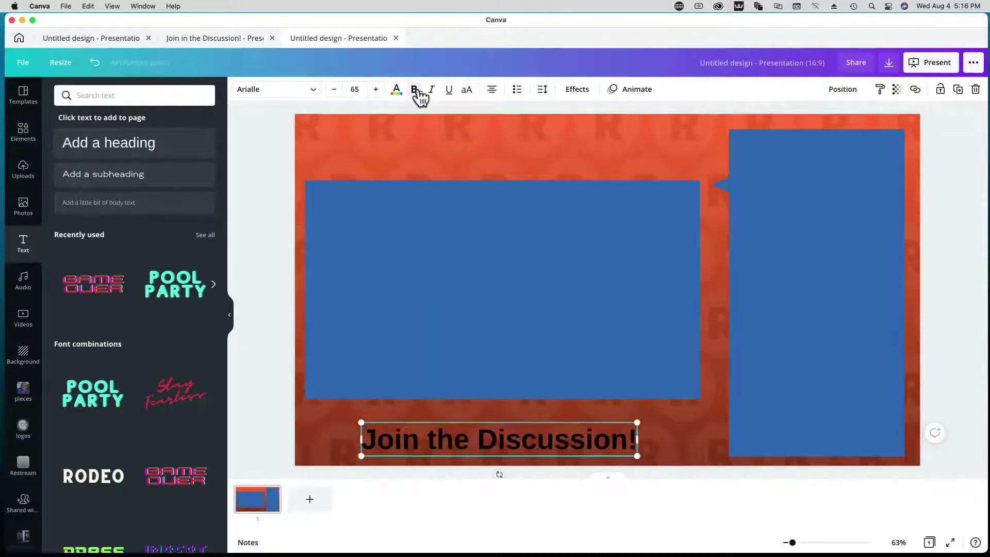
# Step: Change the heading's font to Alegreya Sans SC Bold and increase its size to 72
pyautogui.click(309, 90)
pyautogui.click(116, 184)
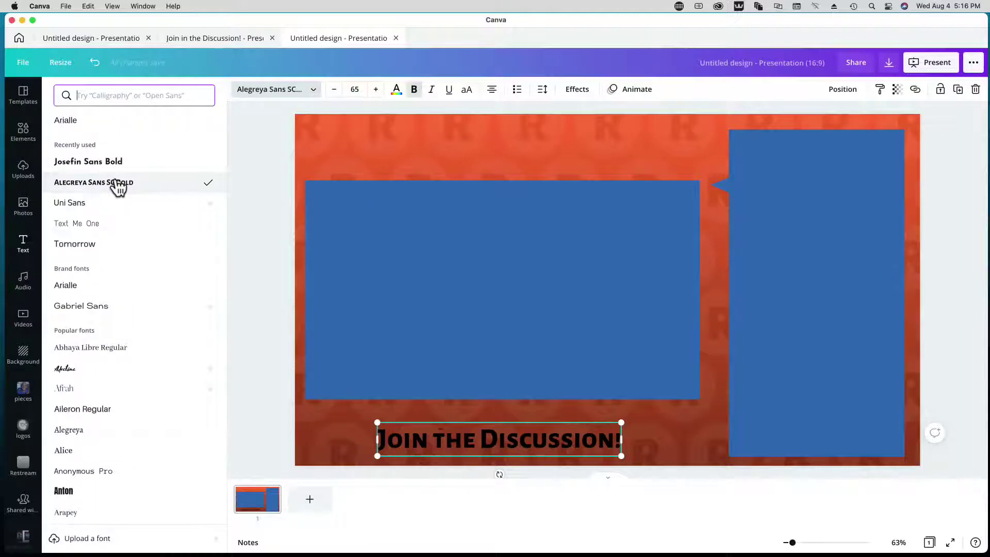
pyautogui.click(376, 89)
pyautogui.click(376, 90)
pyautogui.click(376, 90)
pyautogui.click(376, 90)
pyautogui.click(376, 90)
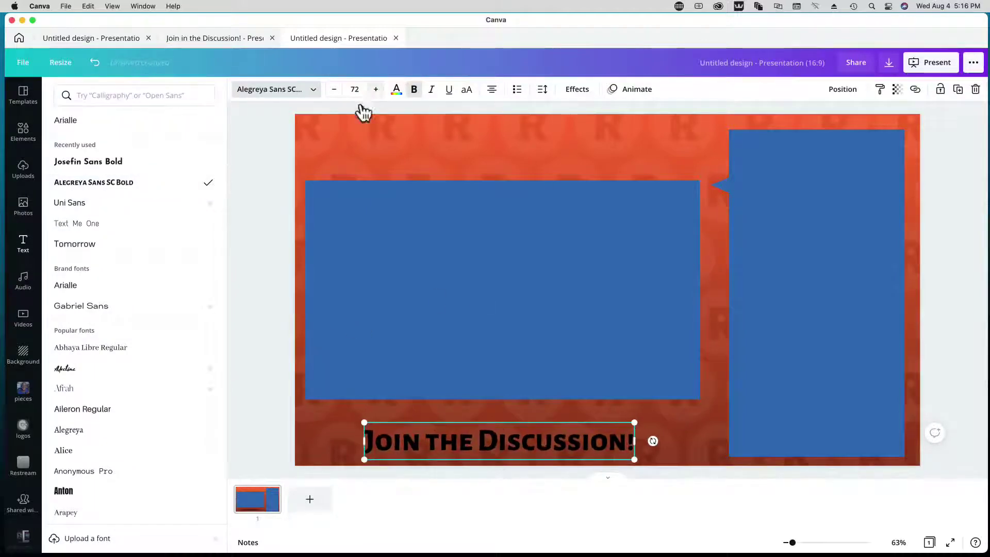
# Step: Move the heading slightly up and to the right in the strip below the video rectangle
pyautogui.click(389, 415)
pyautogui.click(358, 434)
pyautogui.click(458, 441)
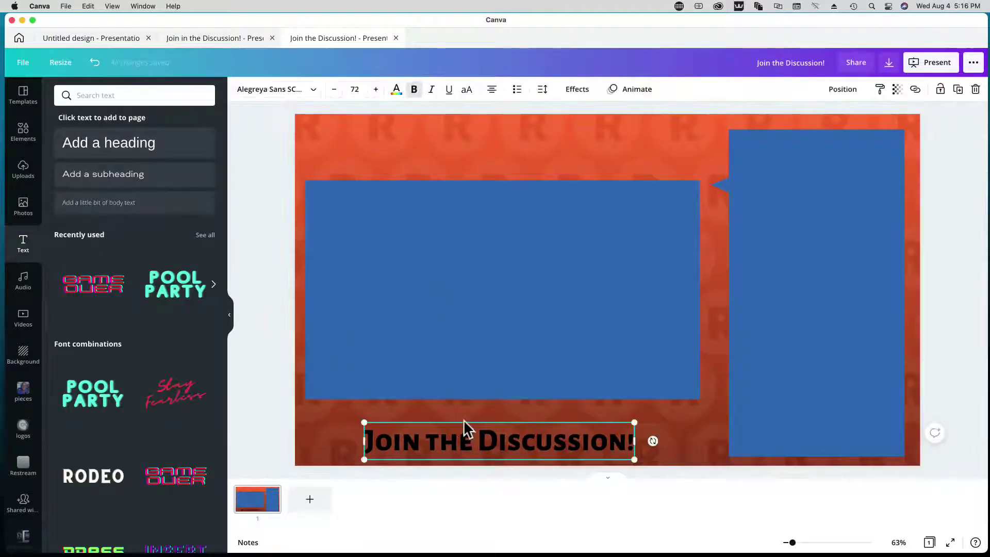
pyautogui.moveTo(548, 445); pyautogui.dragTo(571, 437)
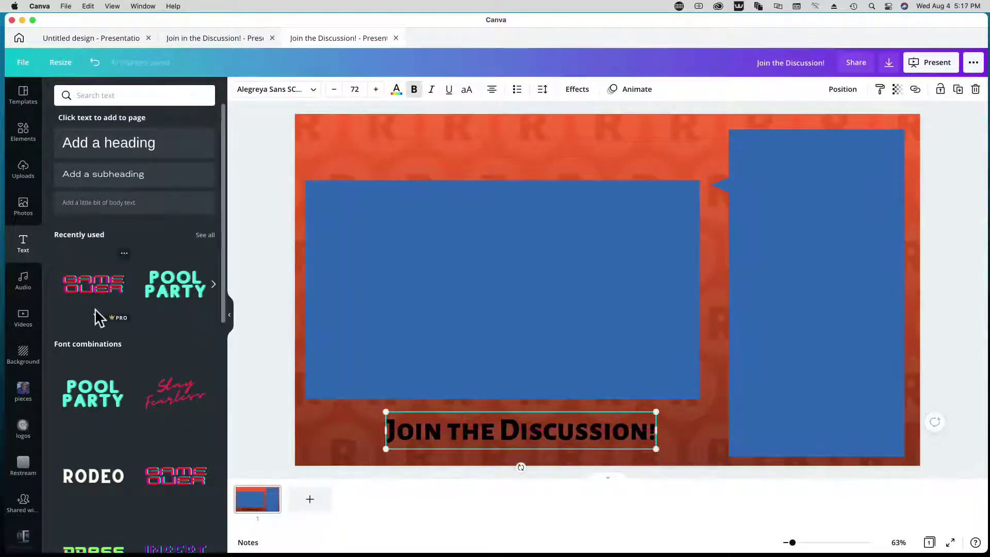
# Step: Search the elements for "arrow" and add the white hand-drawn zigzag arrow to the page
pyautogui.click(26, 135)
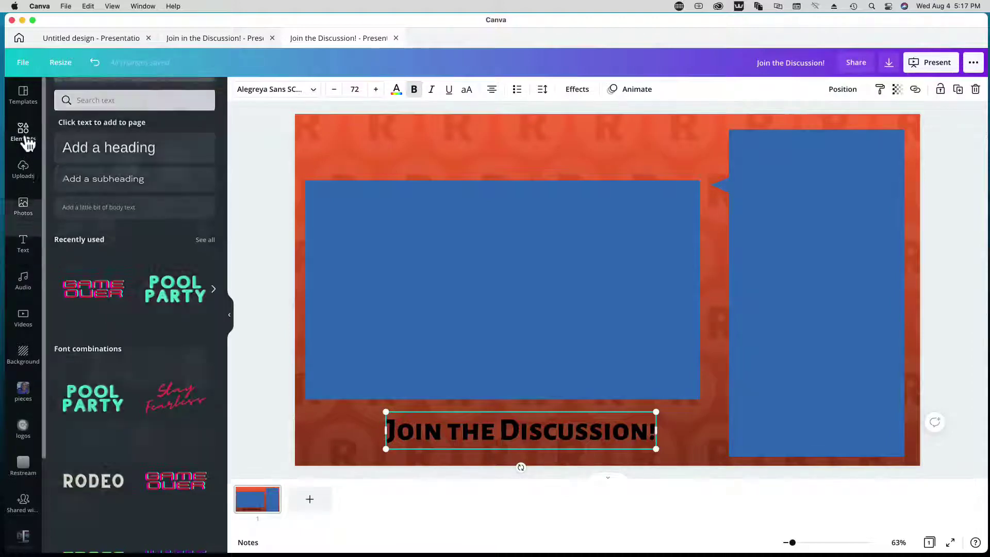
pyautogui.click(109, 94)
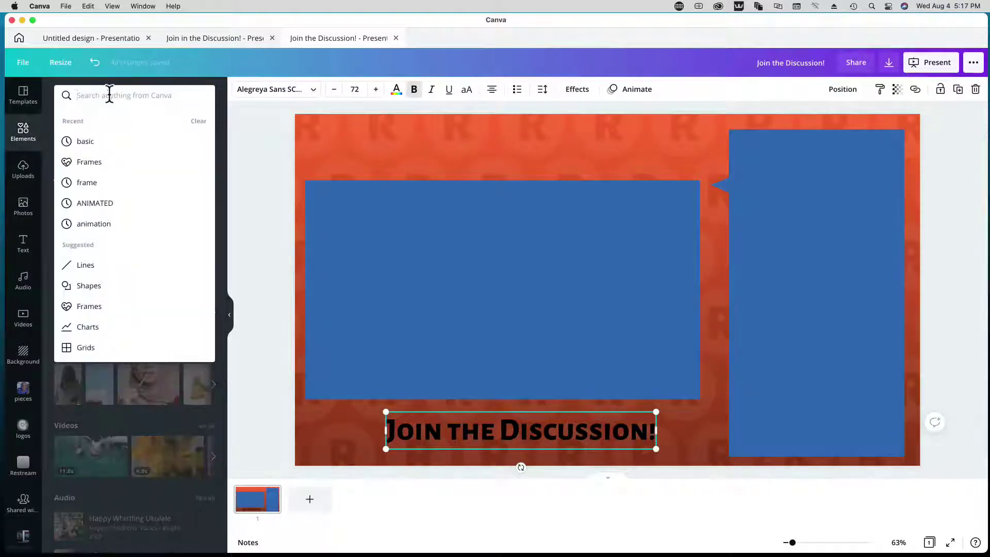
pyautogui.write('arr')
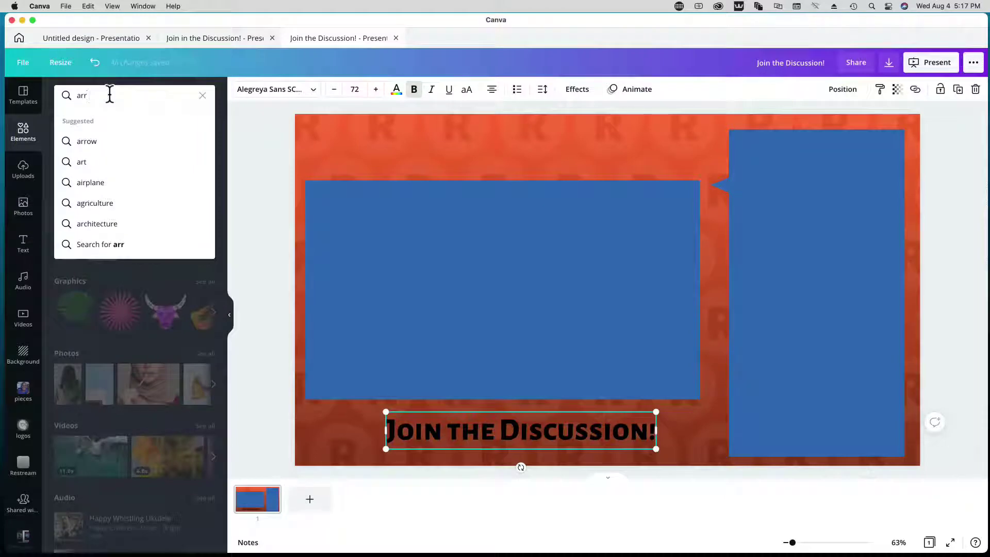
pyautogui.write('ow')
pyautogui.press('Return')
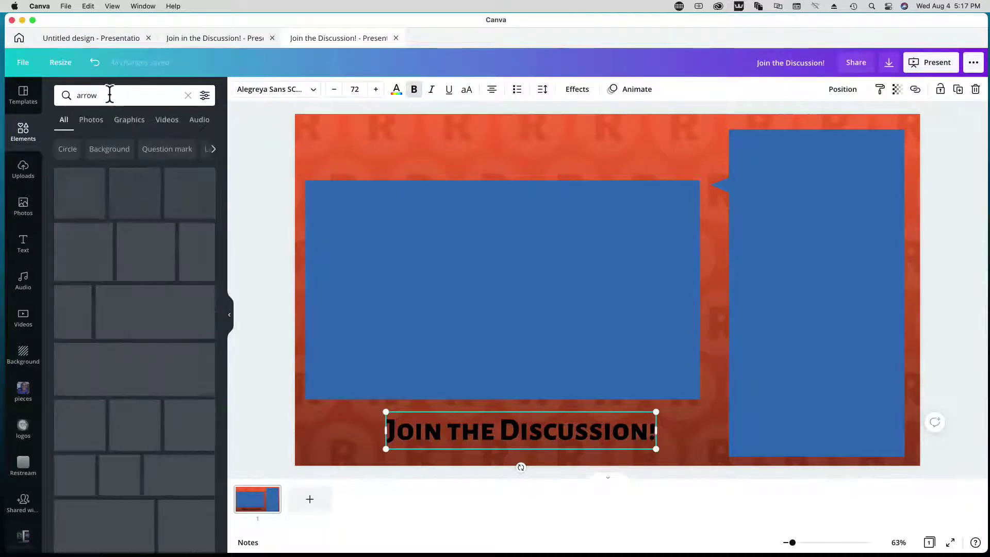
pyautogui.scroll(-6, 120, 280)
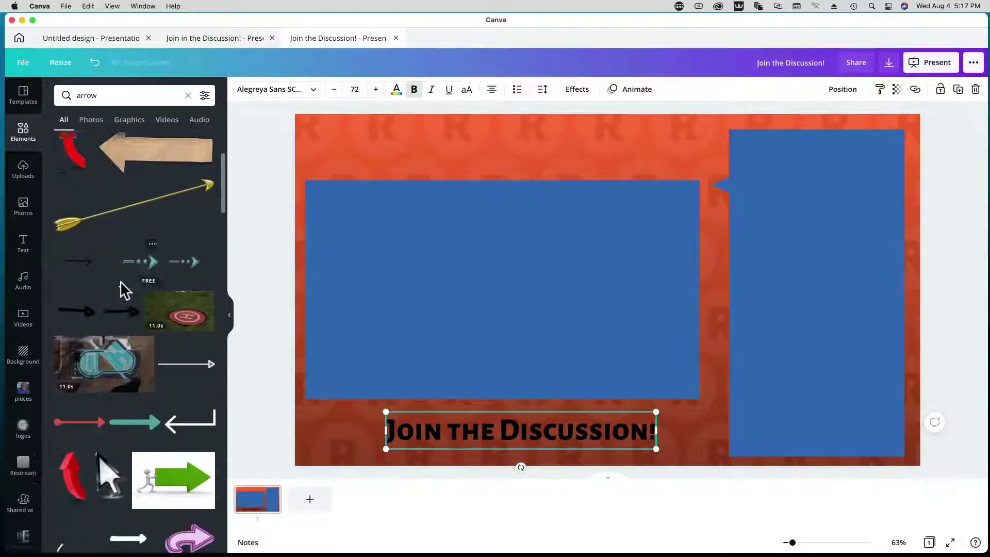
pyautogui.scroll(-5, 122, 291)
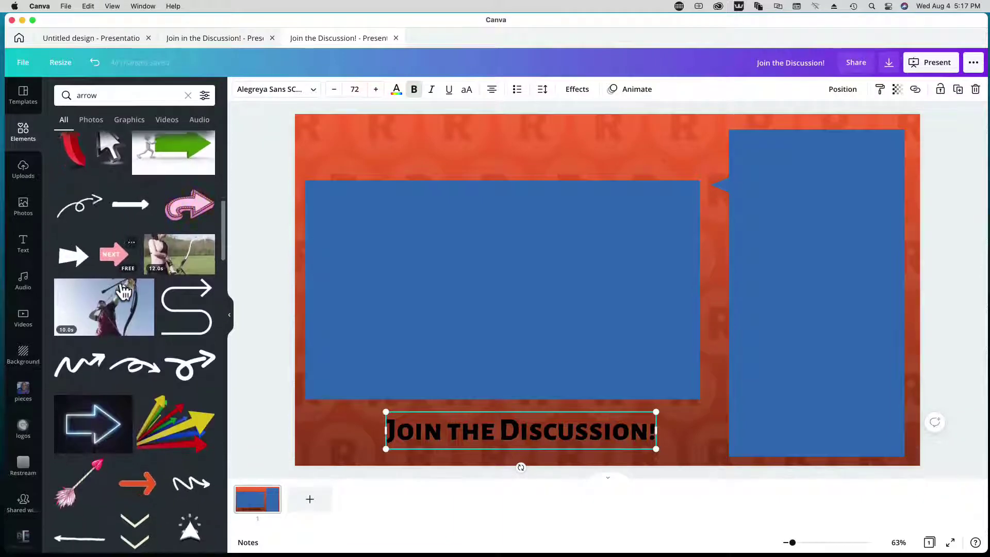
pyautogui.click(80, 363)
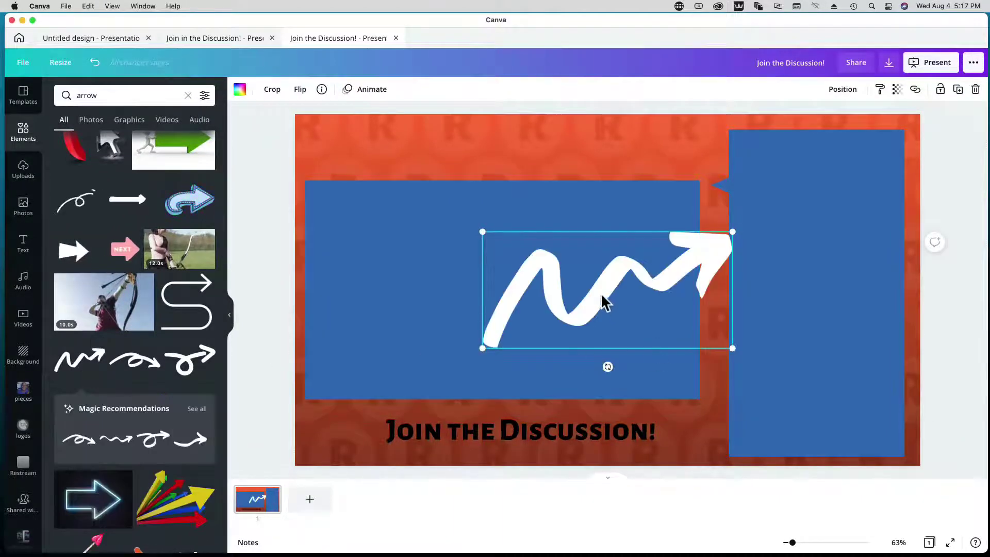
# Step: Shrink the arrow and place it between the heading and the chat bubble, shifting the heading slightly down and to the left
pyautogui.moveTo(601, 298); pyautogui.dragTo(667, 410)
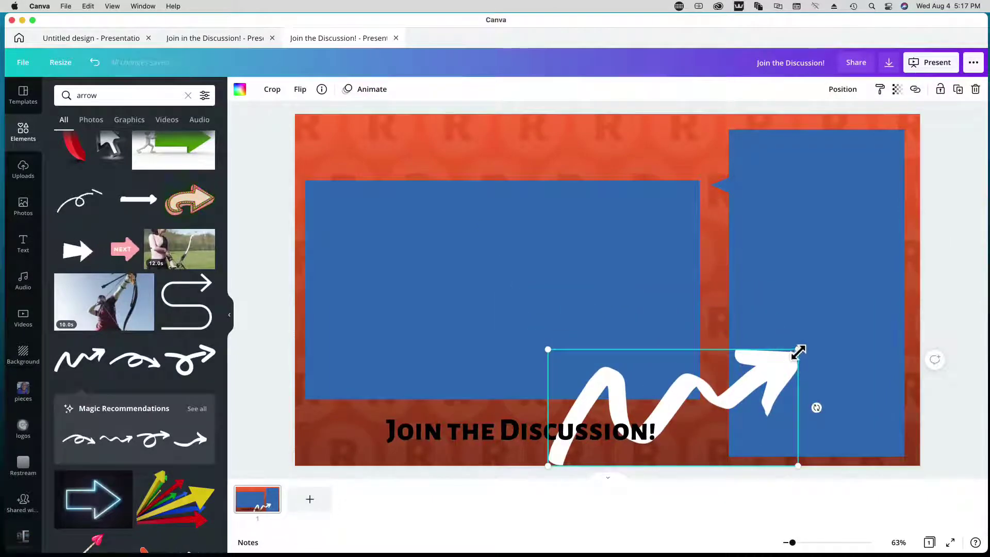
pyautogui.moveTo(799, 348)
pyautogui.mouseDown()
pyautogui.moveTo(660, 391)
pyautogui.moveTo(750, 411)
pyautogui.mouseUp()
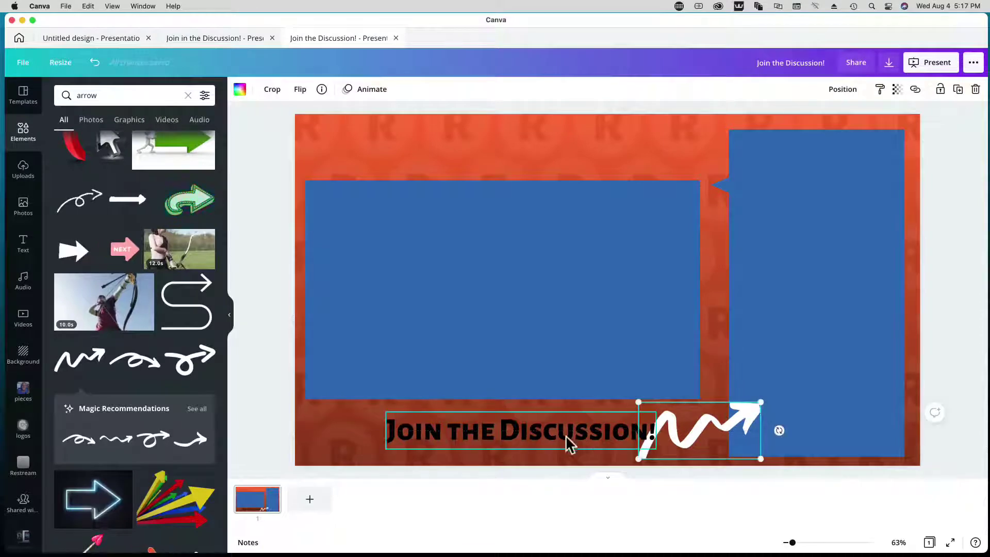
pyautogui.moveTo(544, 438); pyautogui.dragTo(527, 446)
pyautogui.click(273, 310)
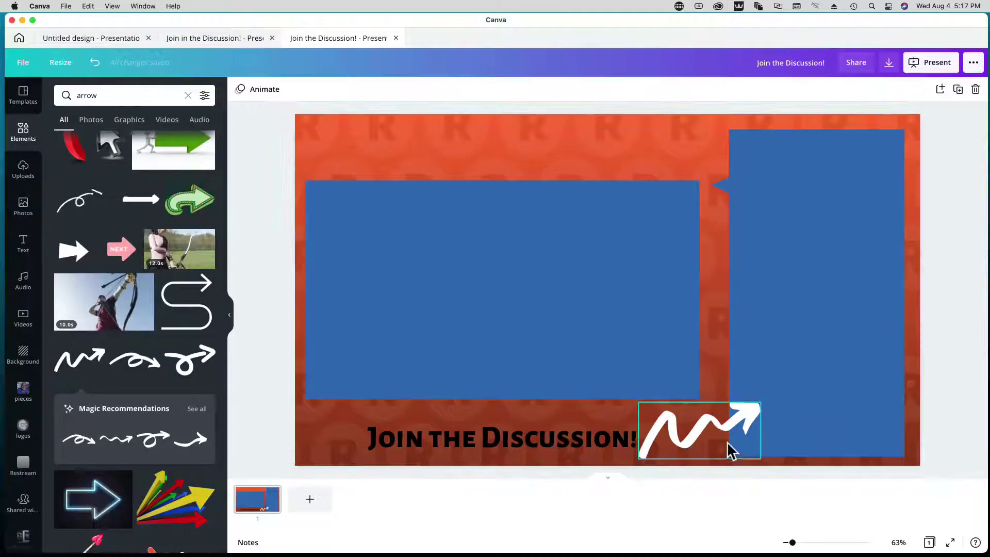
pyautogui.moveTo(722, 431); pyautogui.dragTo(710, 428)
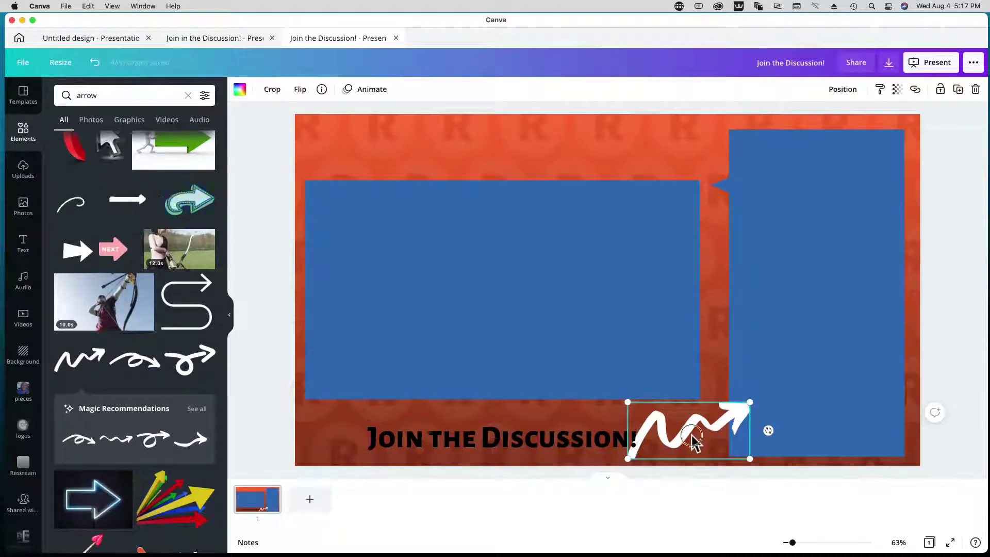
pyautogui.click(242, 247)
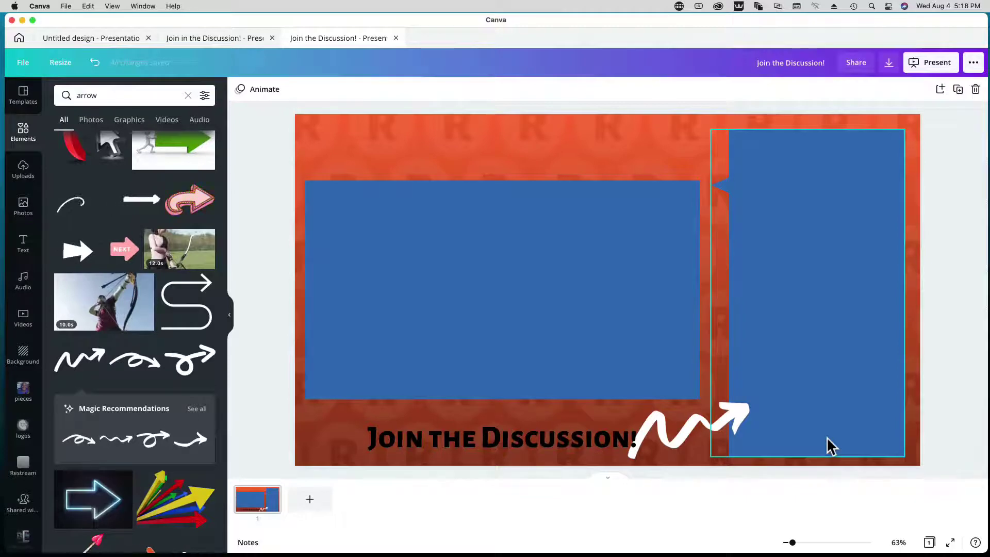
# Step: Shorten the blue speech-bubble chat area slightly by raising its bottom edge
pyautogui.click(827, 477)
pyautogui.click(820, 456)
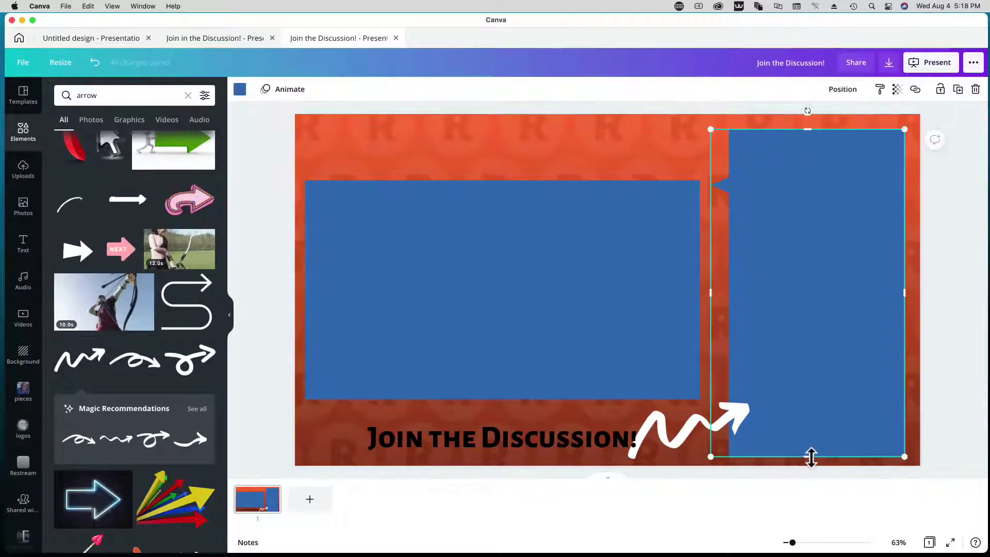
pyautogui.moveTo(811, 456); pyautogui.dragTo(807, 453)
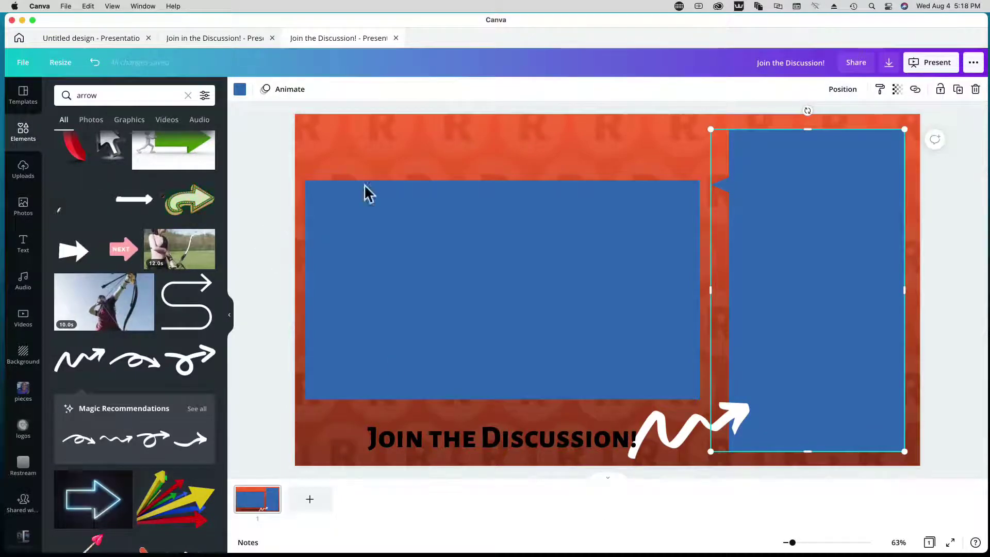
# Step: Download the design as a JPG at quality 100 and save it as chat.jpg in Downloads
pyautogui.click(889, 64)
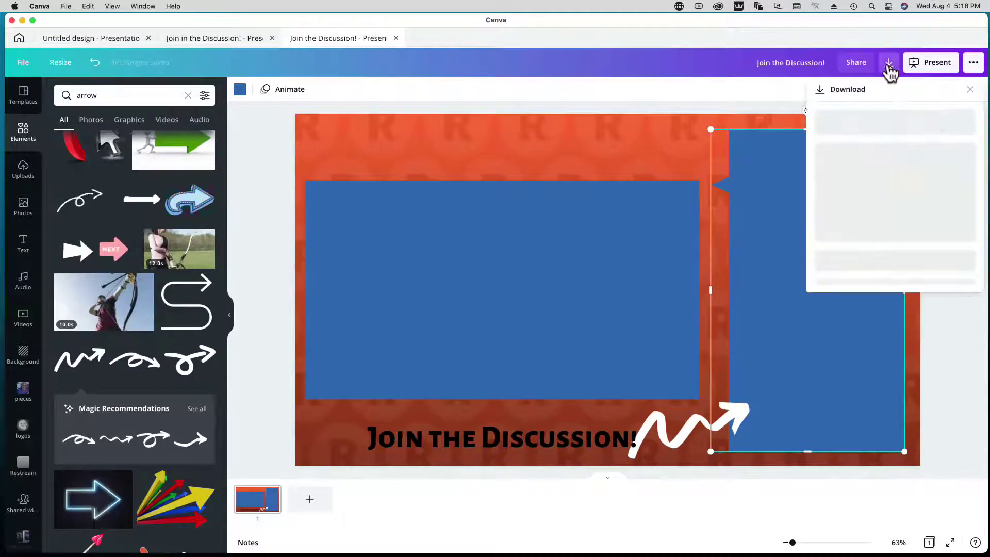
pyautogui.click(826, 140)
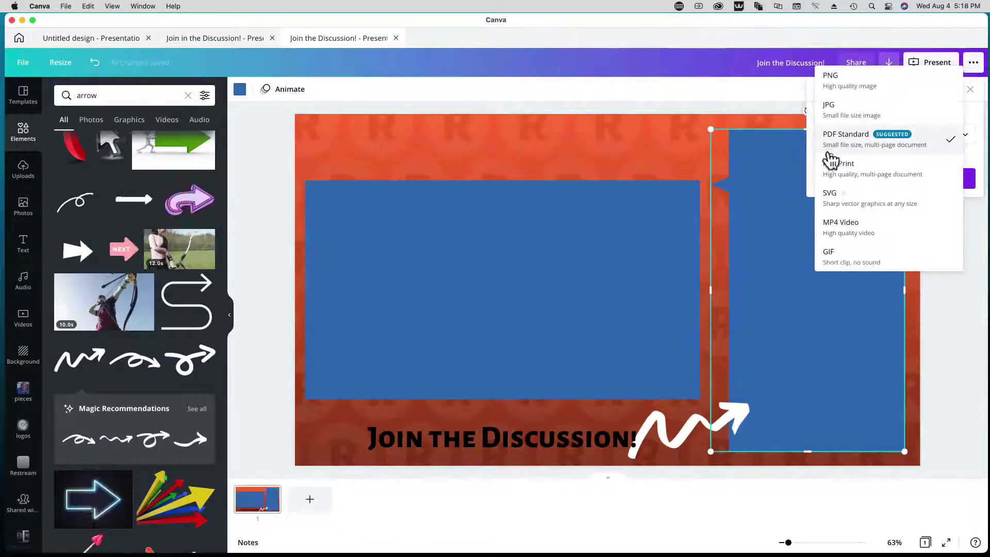
pyautogui.click(833, 107)
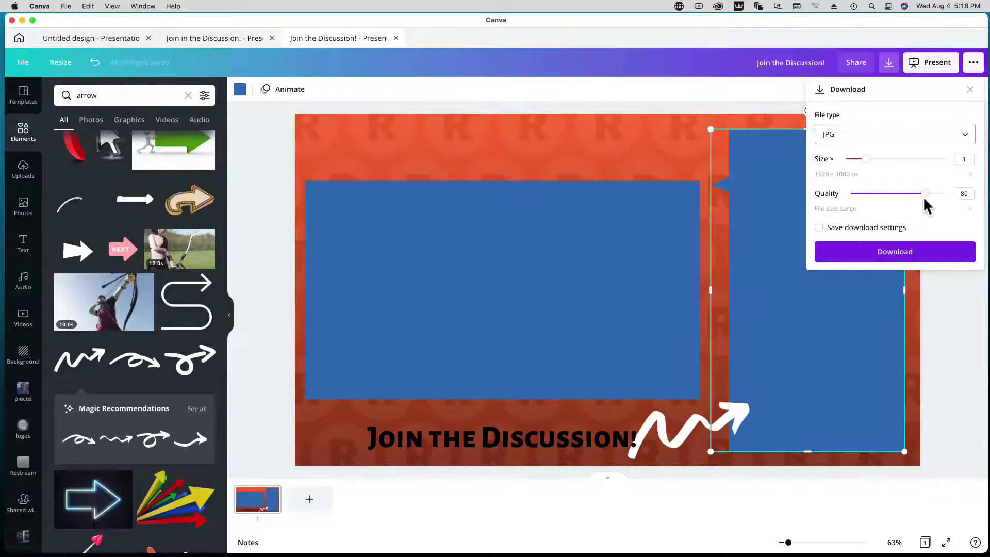
pyautogui.moveTo(925, 196); pyautogui.dragTo(955, 196)
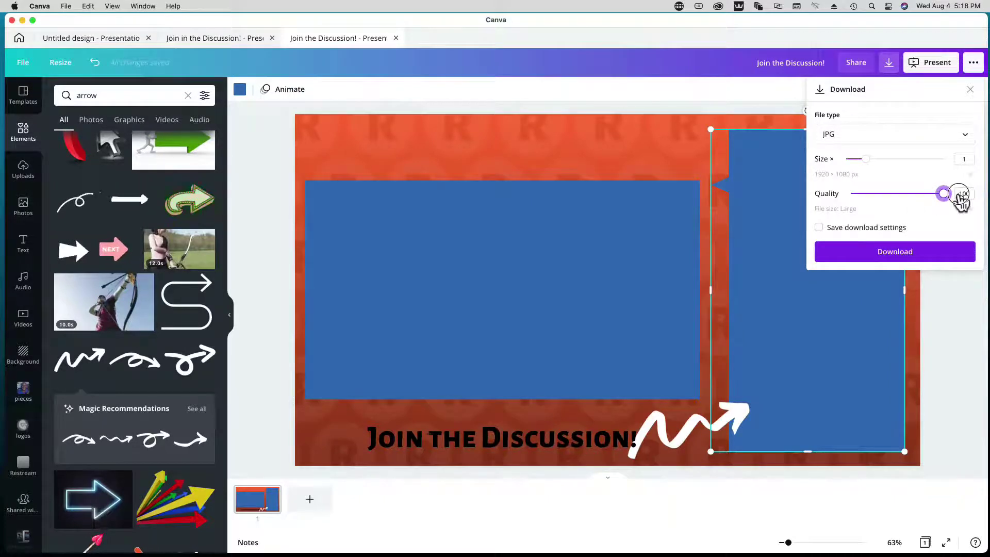
pyautogui.click(885, 256)
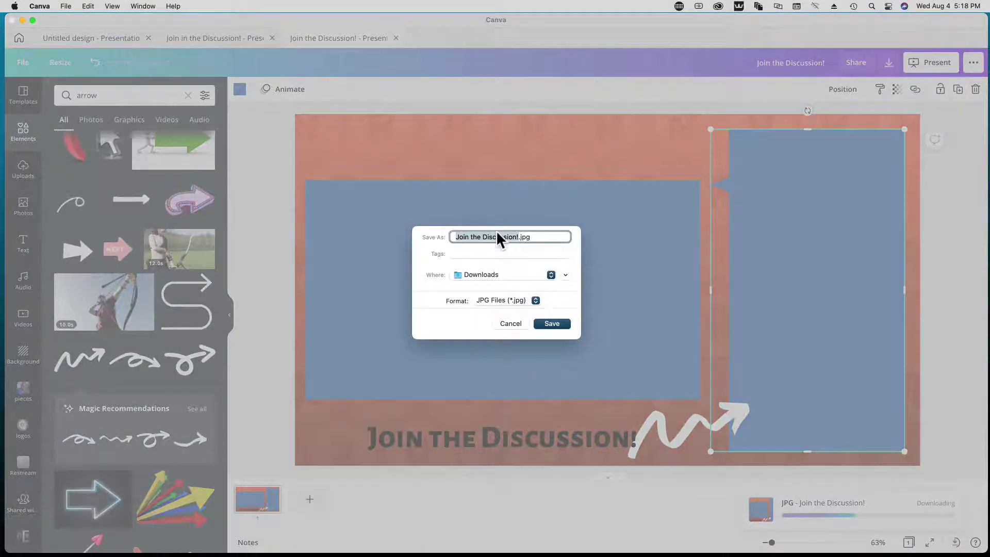
pyautogui.write('chat')
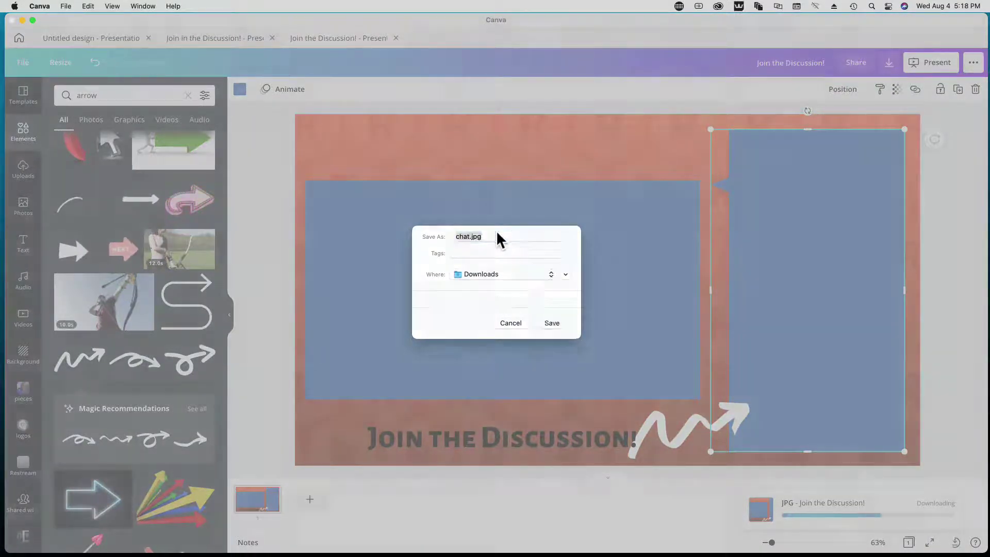
pyautogui.press('Return')
# Step: Switch to Photopea in the browser and open the saved chat.jpg there
pyautogui.click(265, 144)
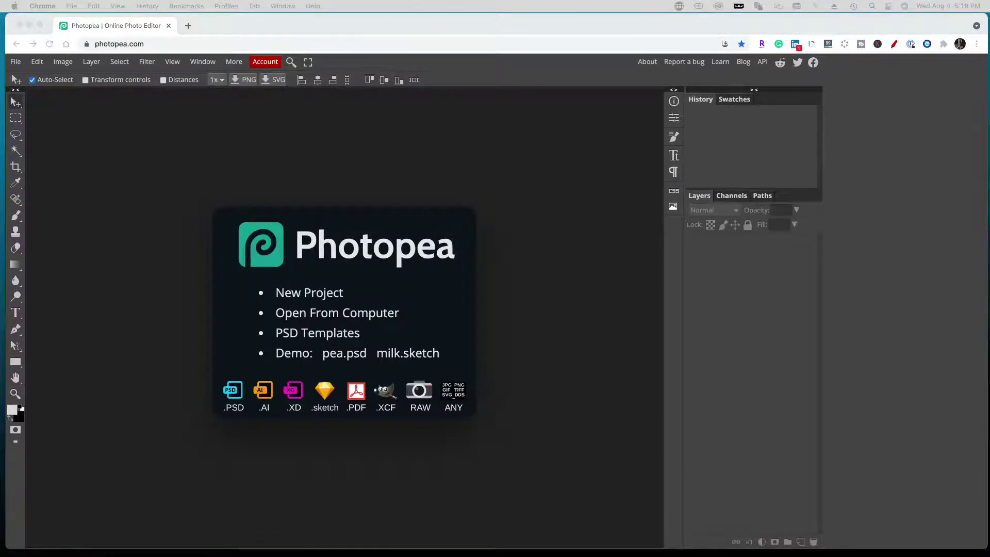
pyautogui.moveTo(989, 301); pyautogui.dragTo(356, 277)
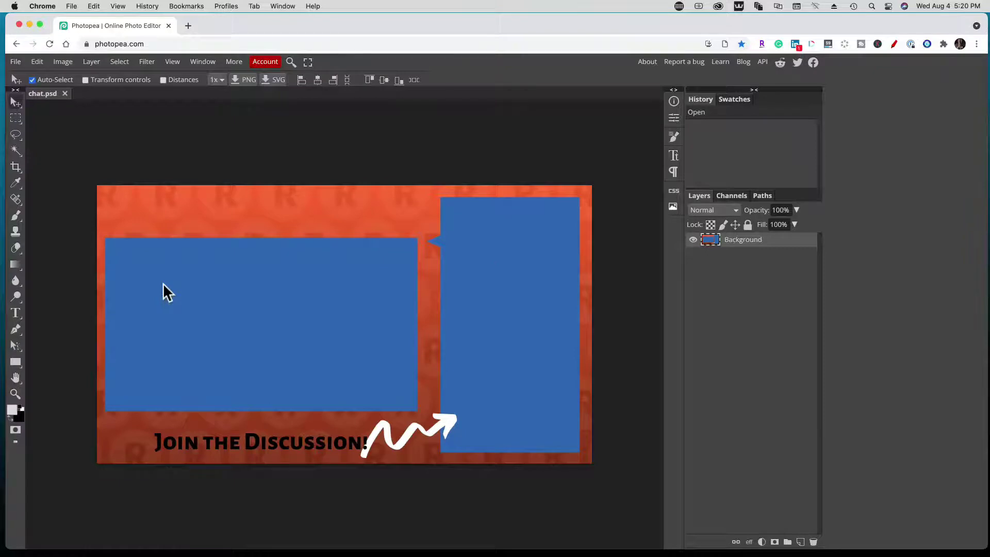
# Step: Select the blue video rectangle and the blue chat bubble in turn with the Magic Wand and delete each to transparency
pyautogui.click(15, 151)
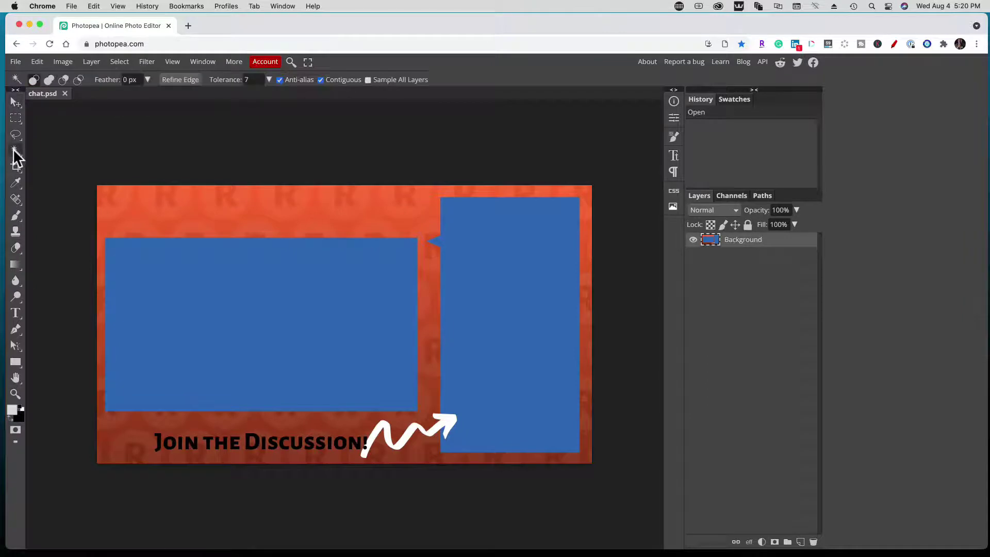
pyautogui.click(206, 298)
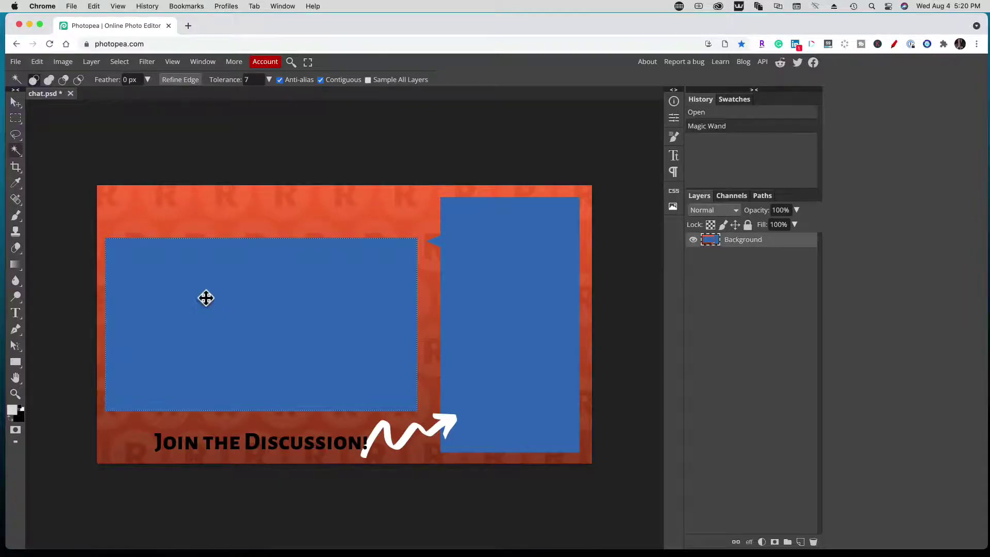
pyautogui.press('Delete')
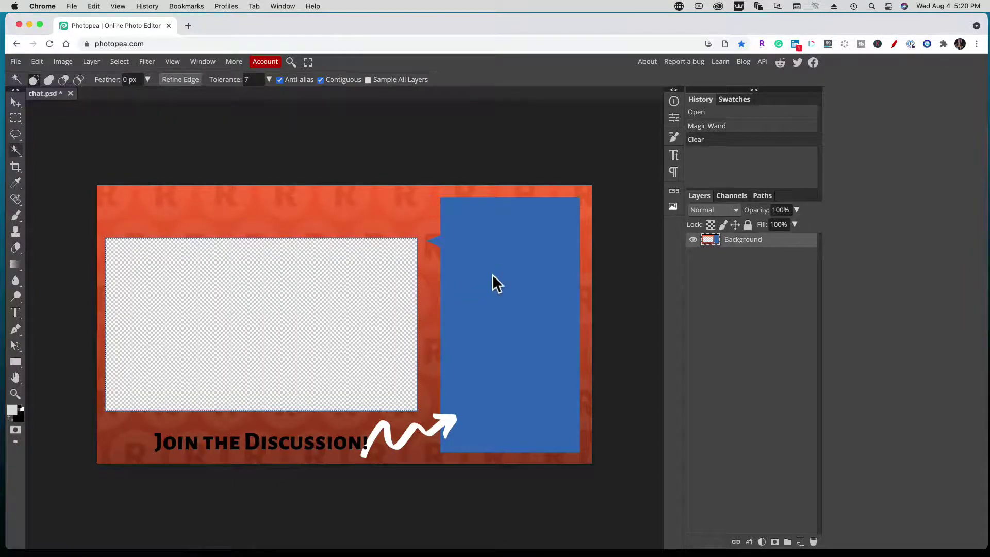
pyautogui.click(487, 271)
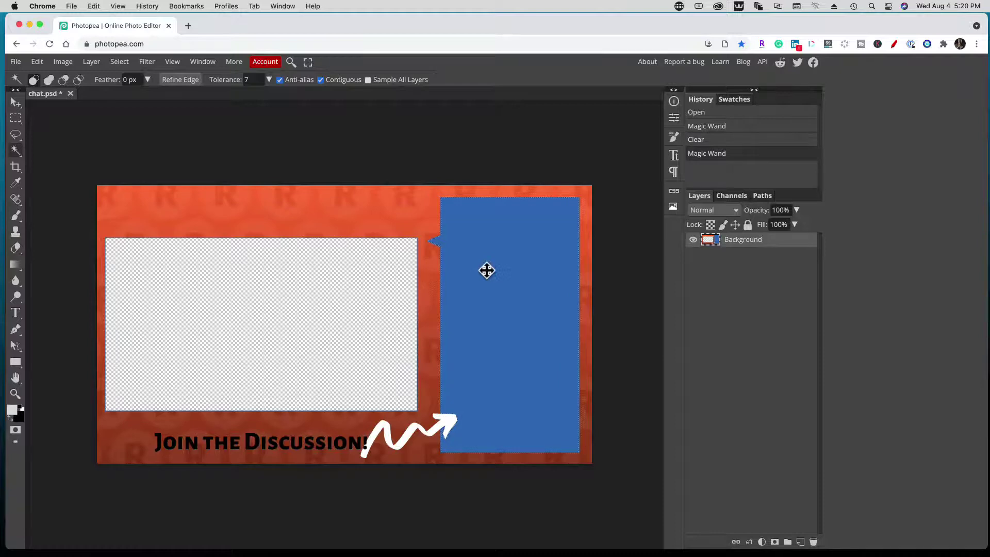
pyautogui.press('Delete')
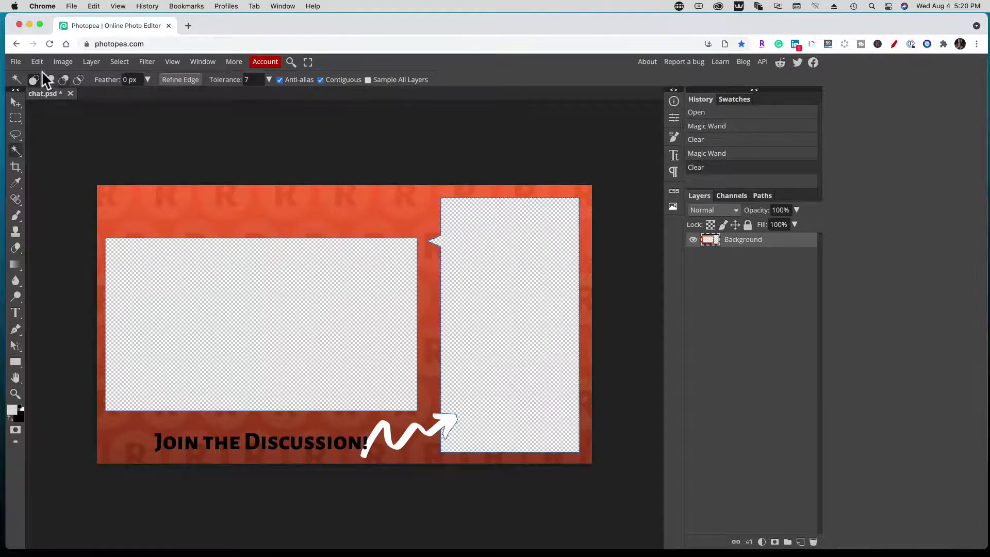
# Step: Export the overlay as a PNG at 1920 × 1080 px with 100% quality
pyautogui.click(17, 64)
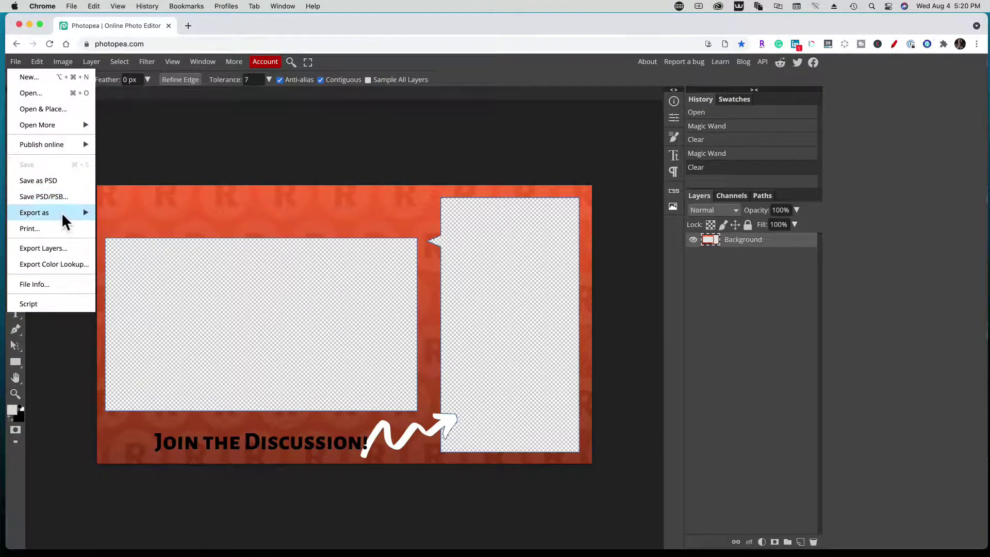
pyautogui.moveTo(61, 212)
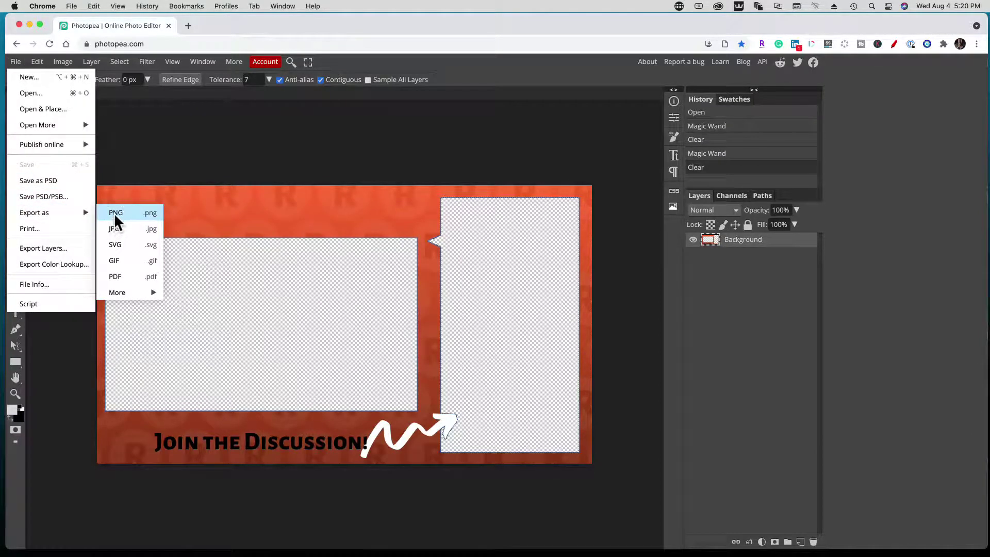
pyautogui.click(115, 215)
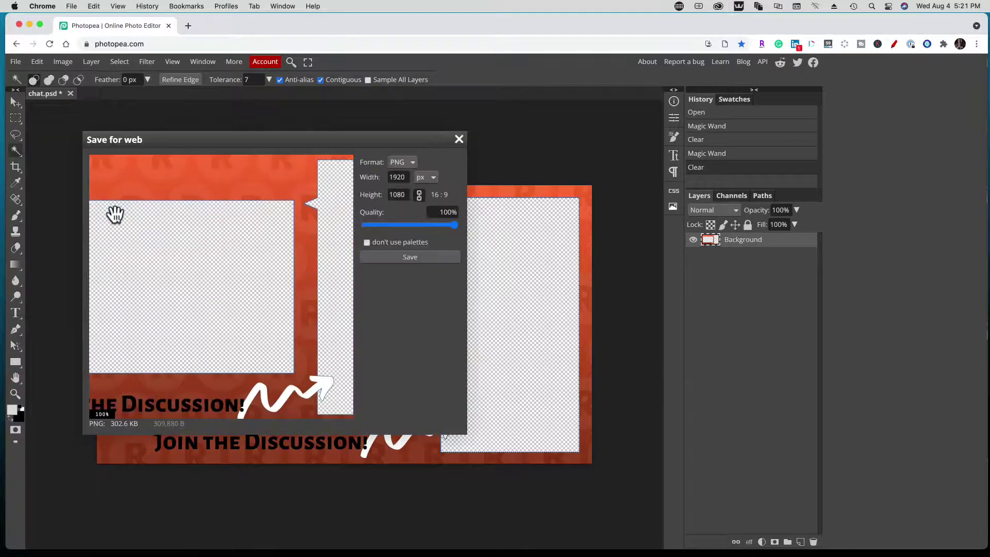
pyautogui.click(412, 257)
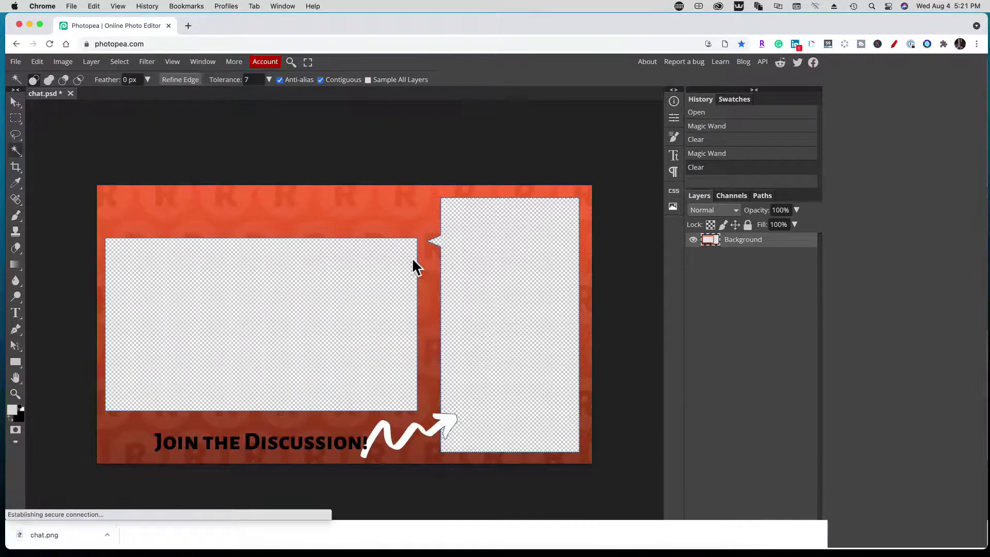